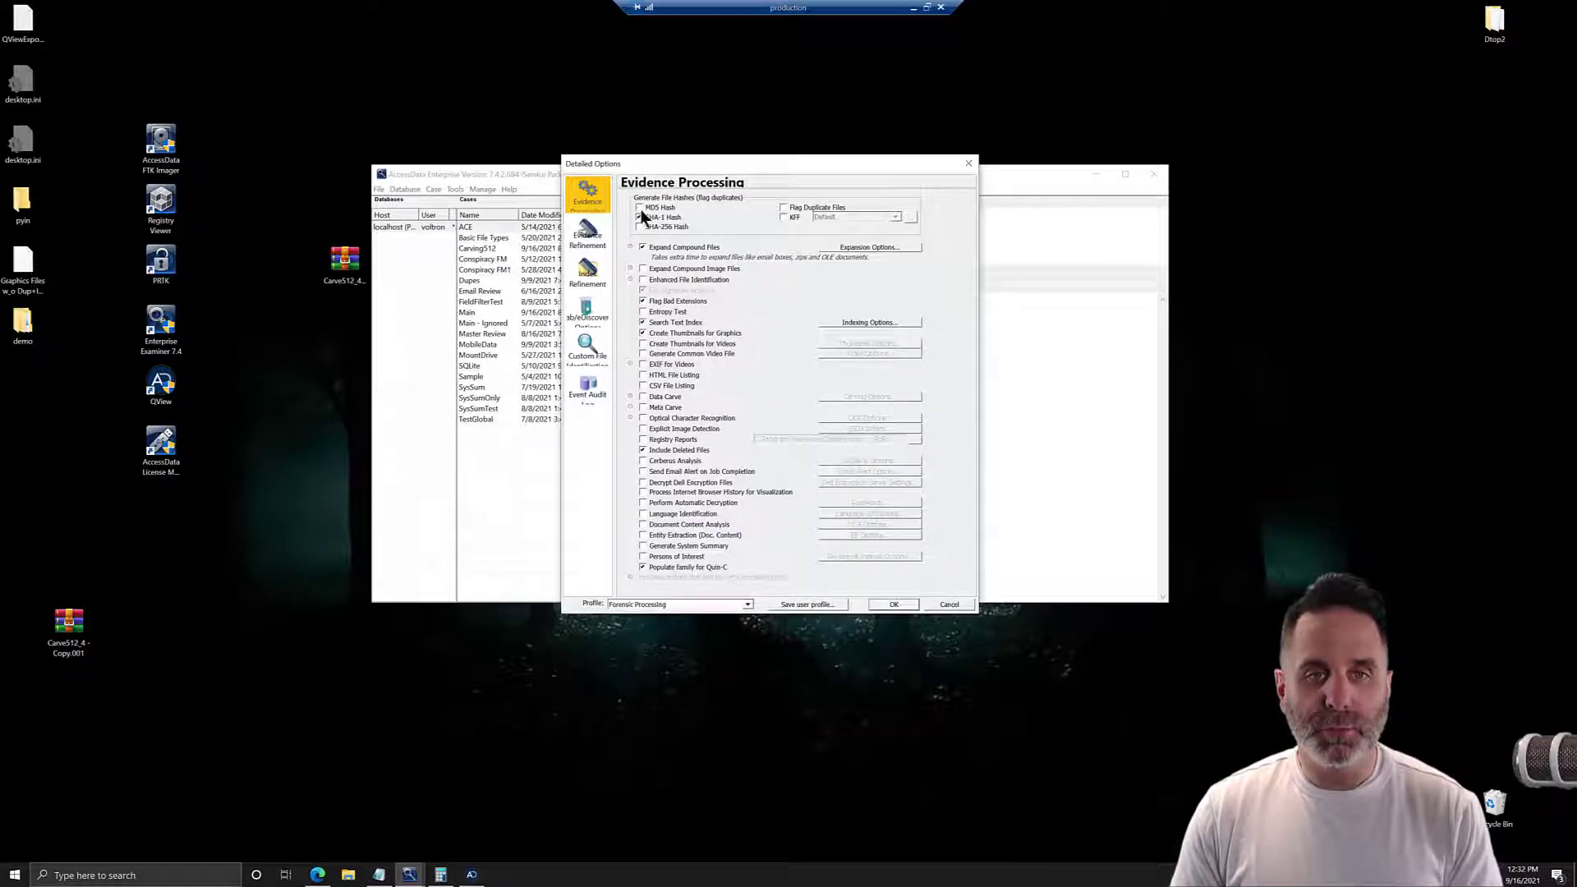
Limit evidence processing to file signature analysis, graphics thumbnails and deleted files, and save the profile as Basic Graphics.
{"action": "left_click", "coordinate": [646, 247]}
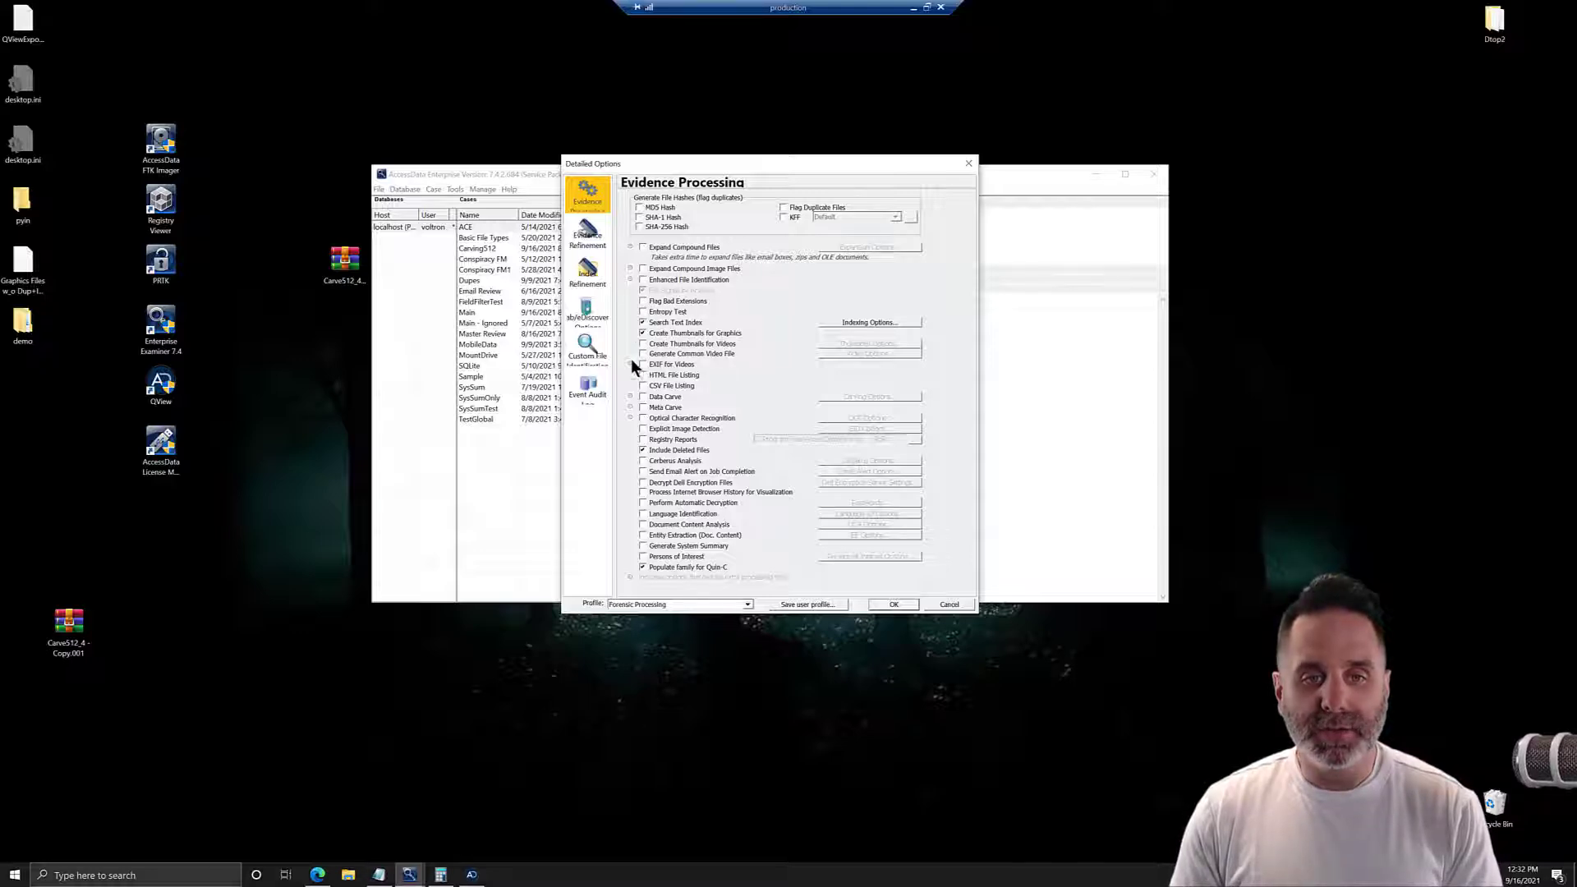
{"action": "left_click", "coordinate": [642, 323]}
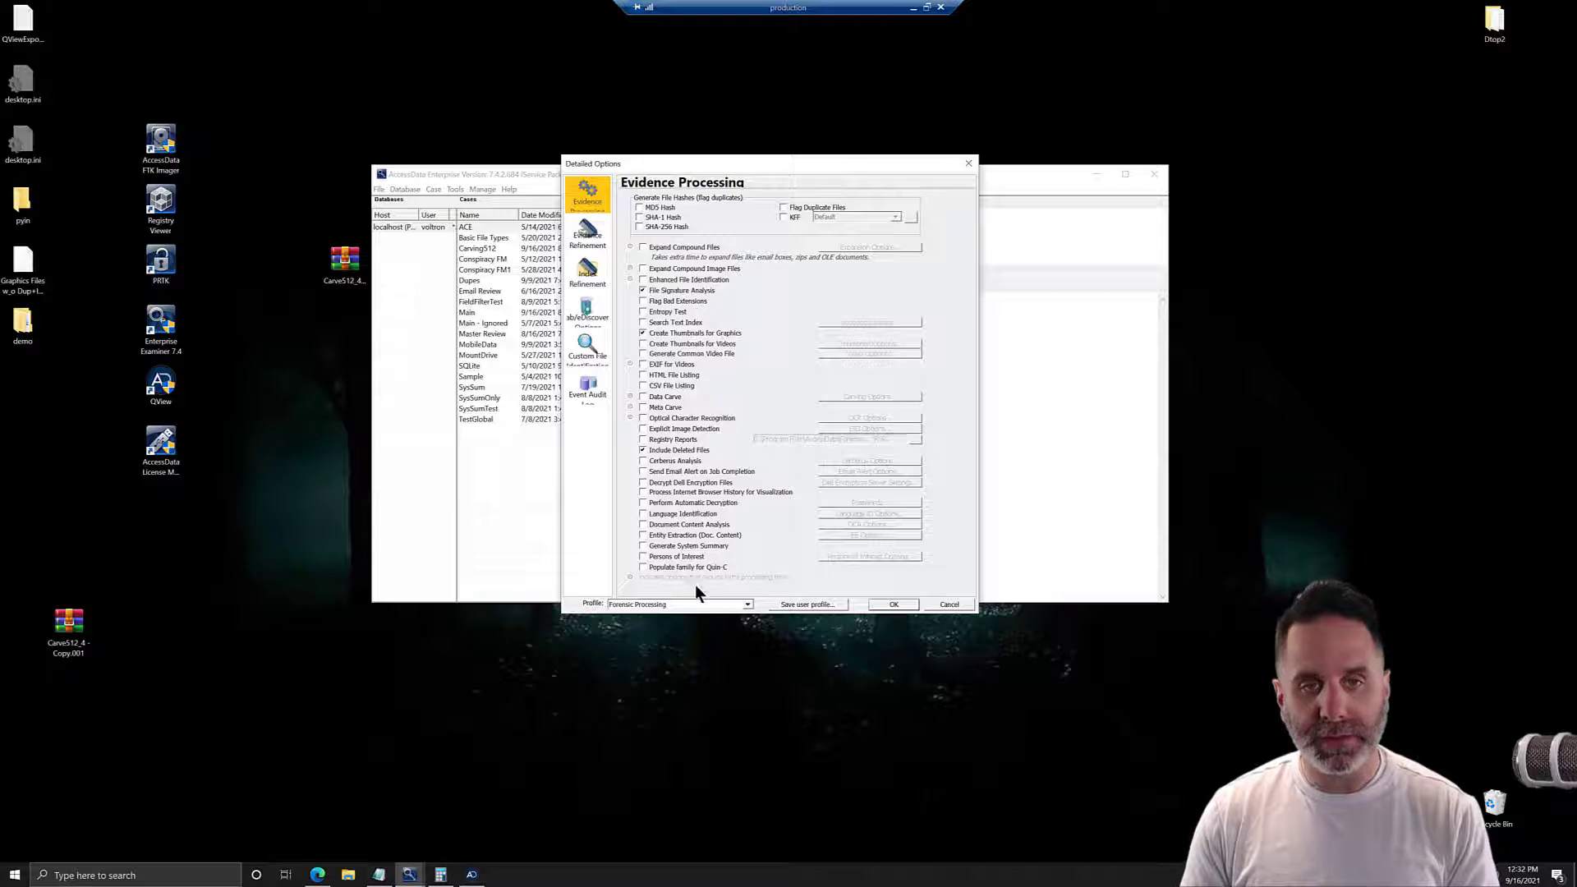
{"action": "left_click", "coordinate": [809, 605]}
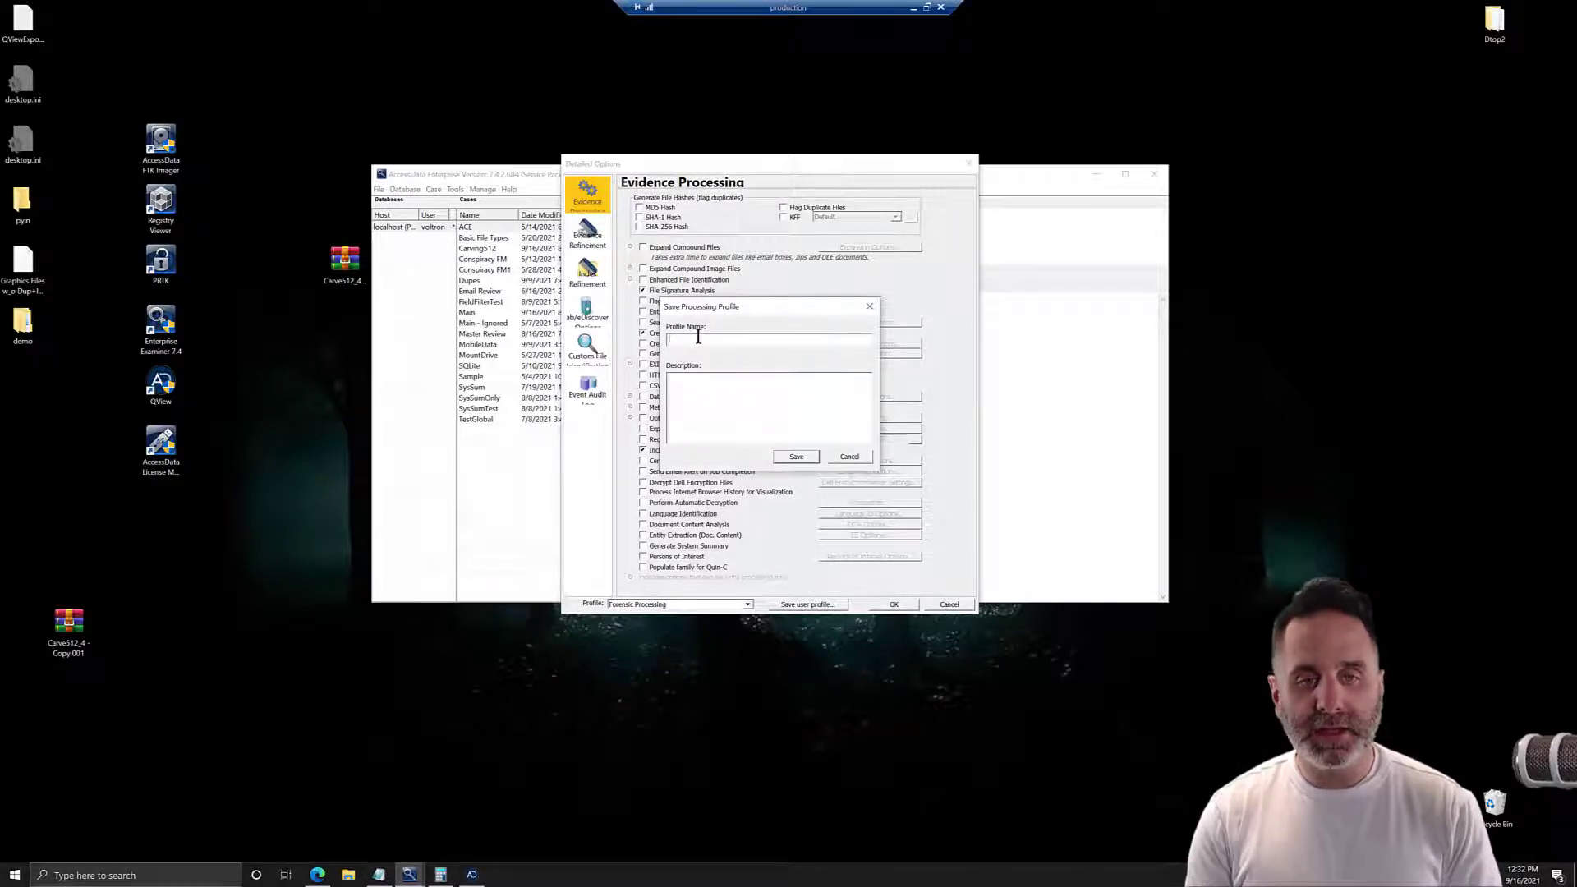
{"action": "type", "text": "Basic Graphics"}
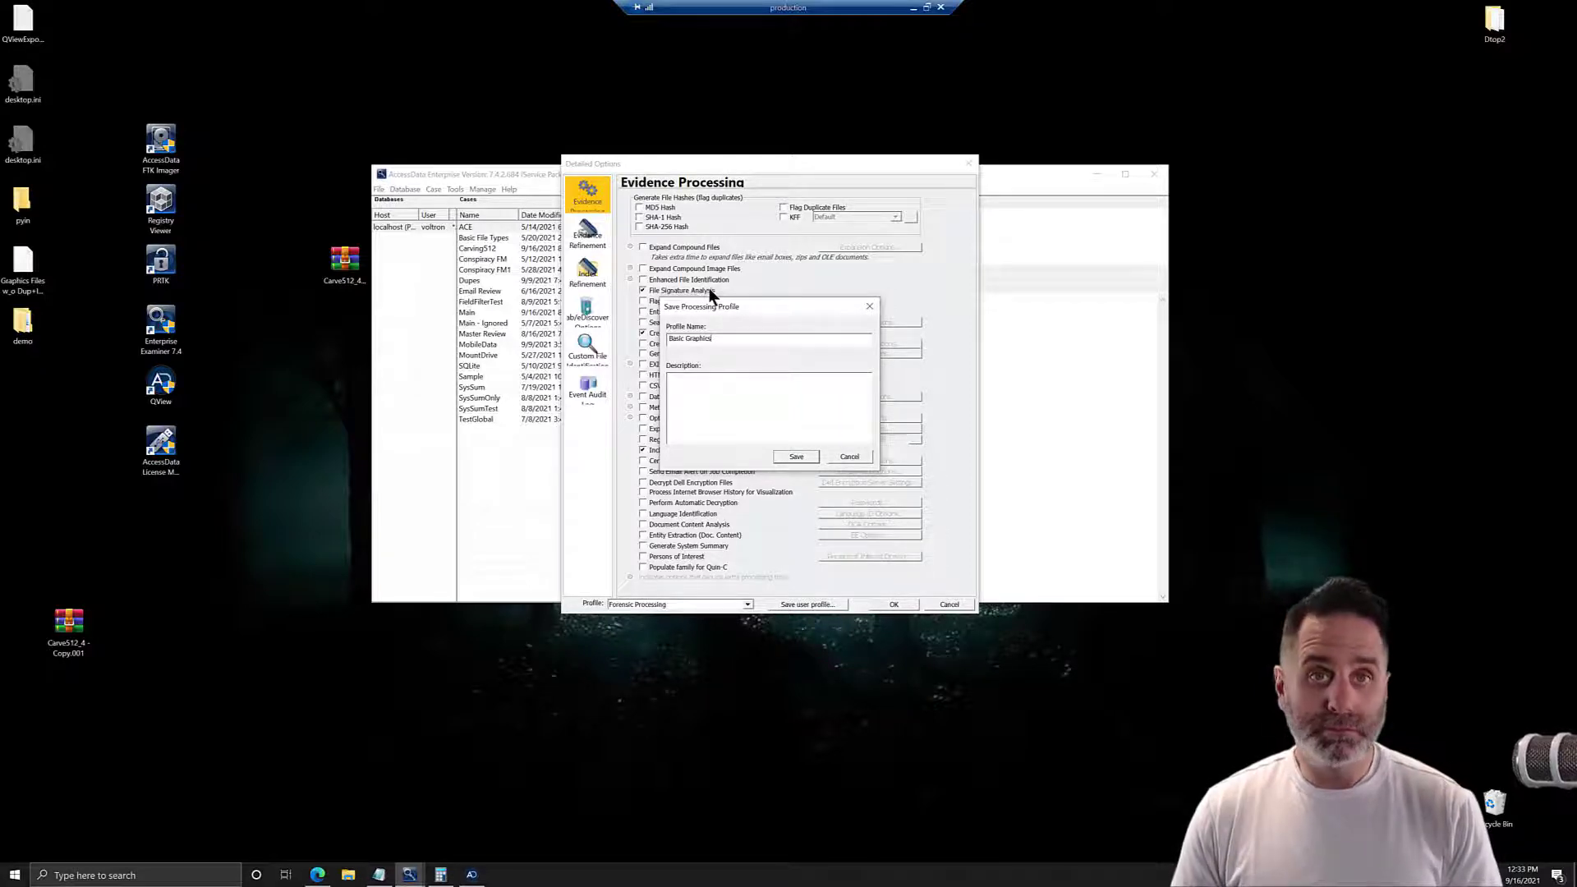
{"action": "left_click", "coordinate": [796, 457]}
{"action": "left_click", "coordinate": [840, 535]}
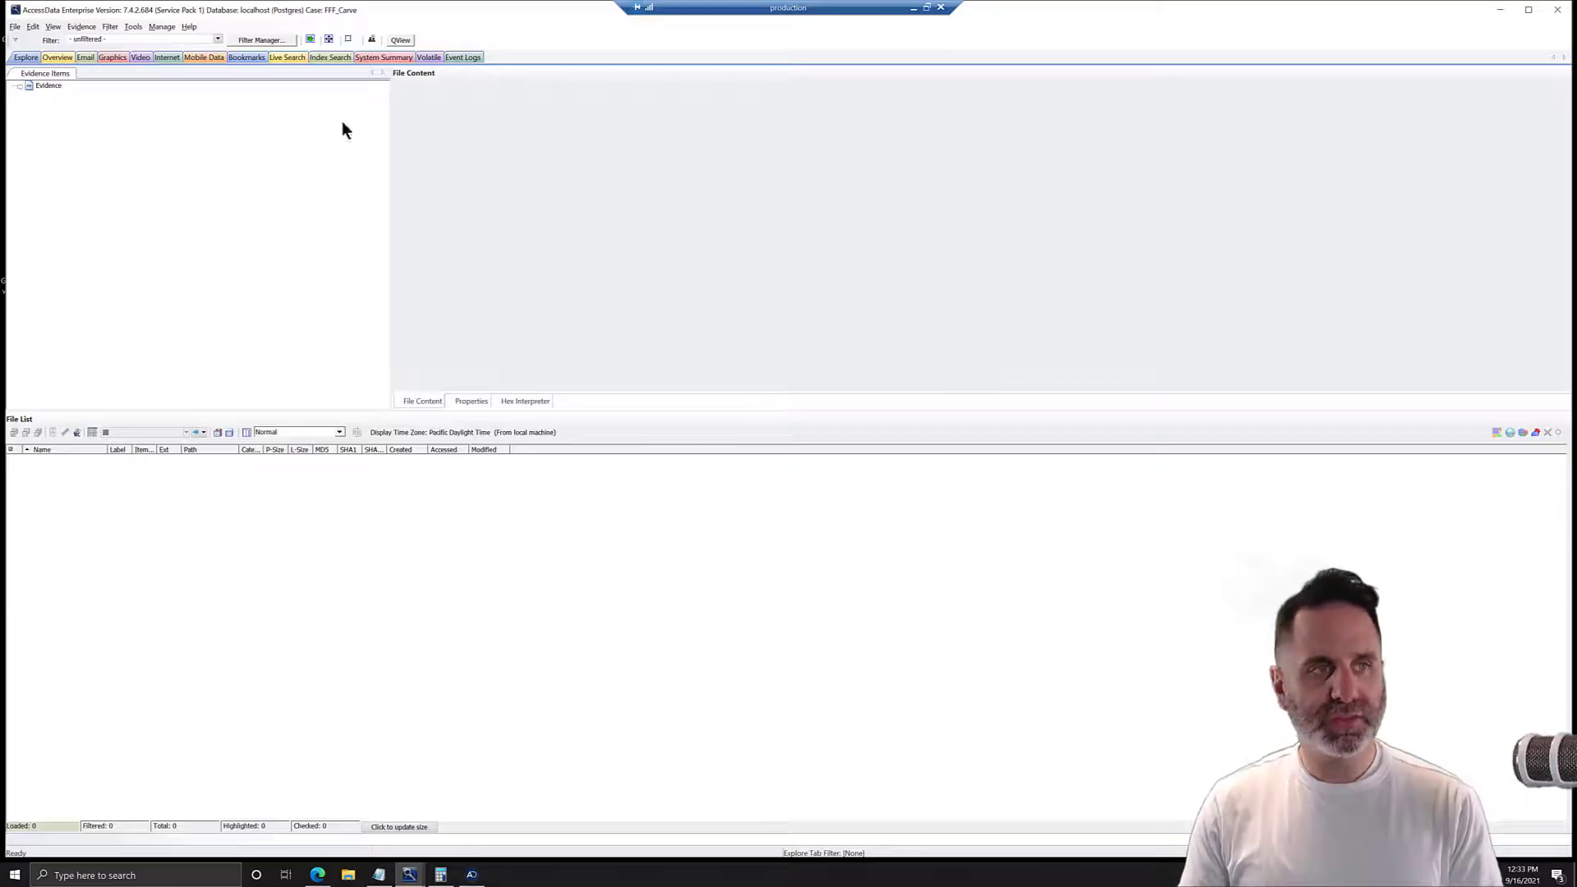
Add the acquired image Carve512_4.001 from the Desktop to the case evidence.
{"action": "left_click", "coordinate": [80, 27]}
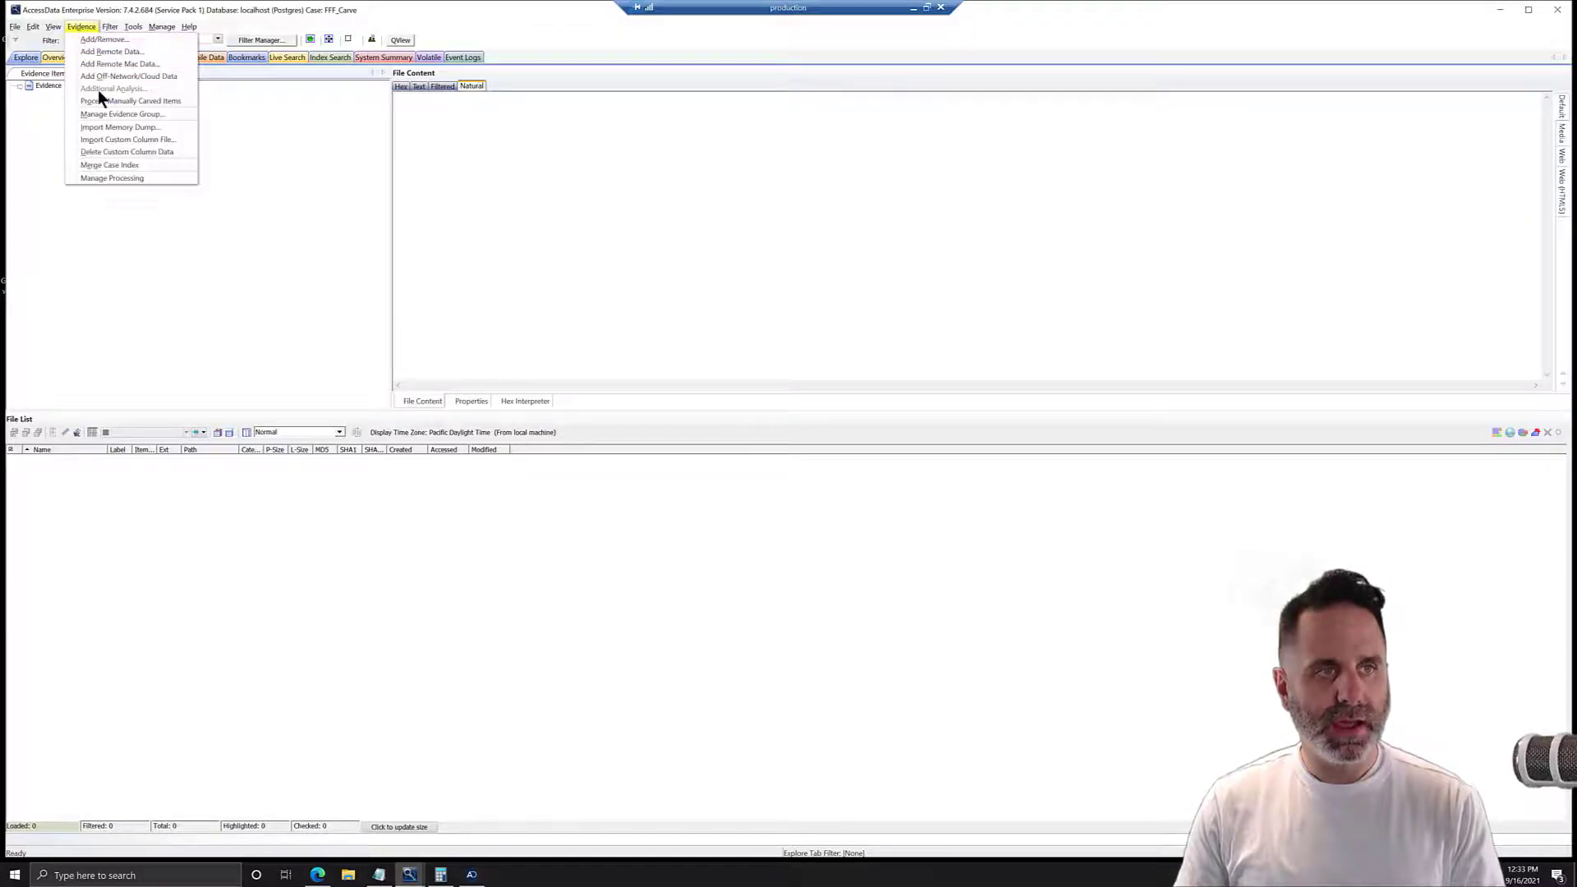
{"action": "left_click", "coordinate": [102, 38]}
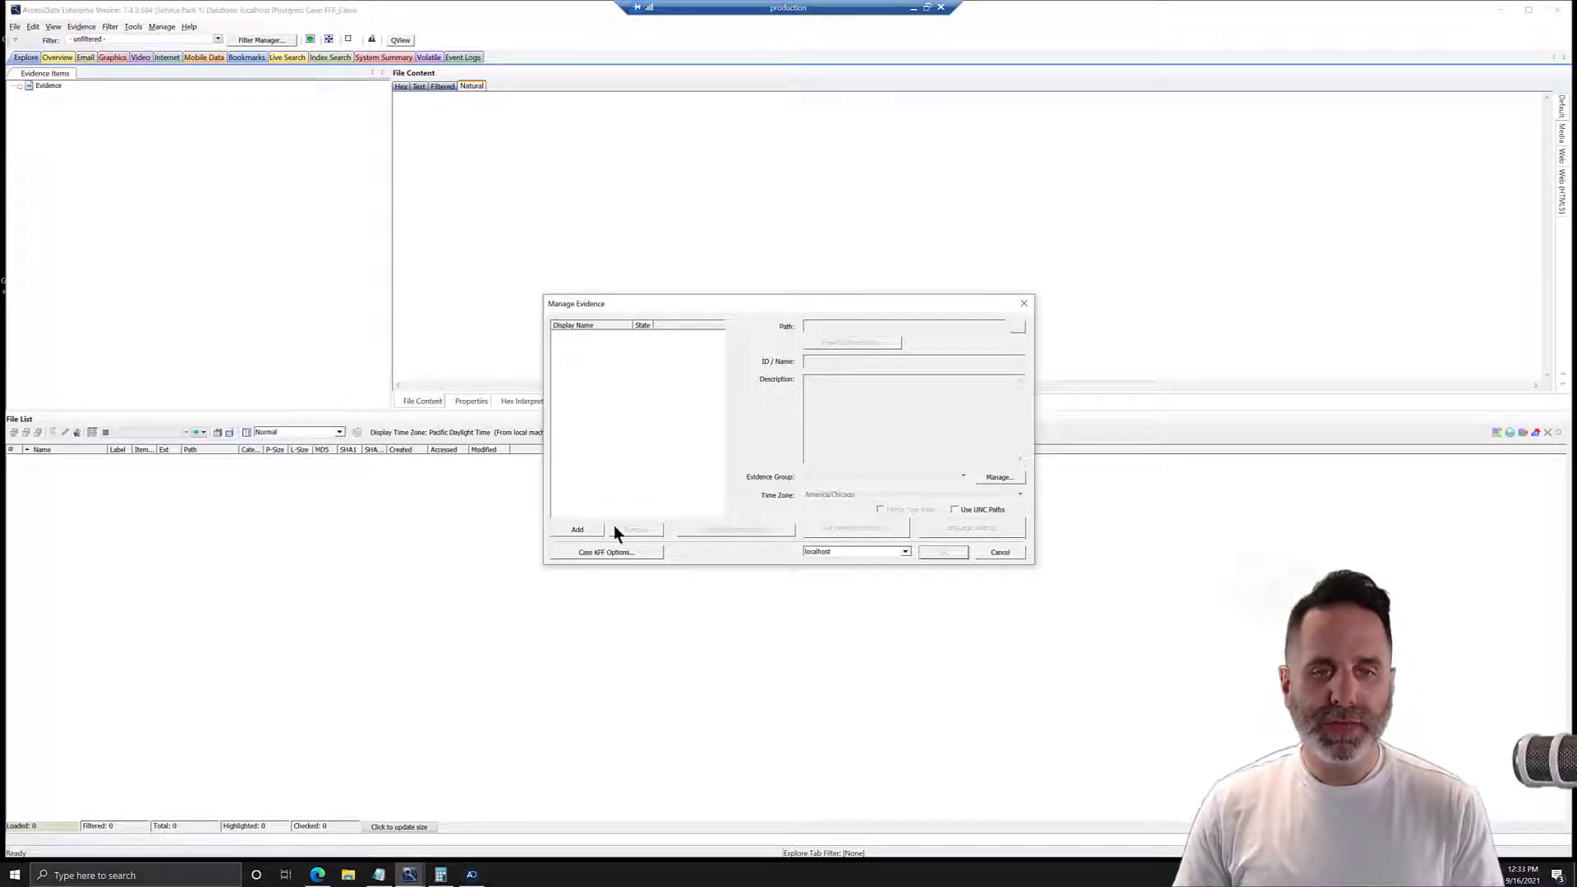
{"action": "left_click", "coordinate": [576, 530]}
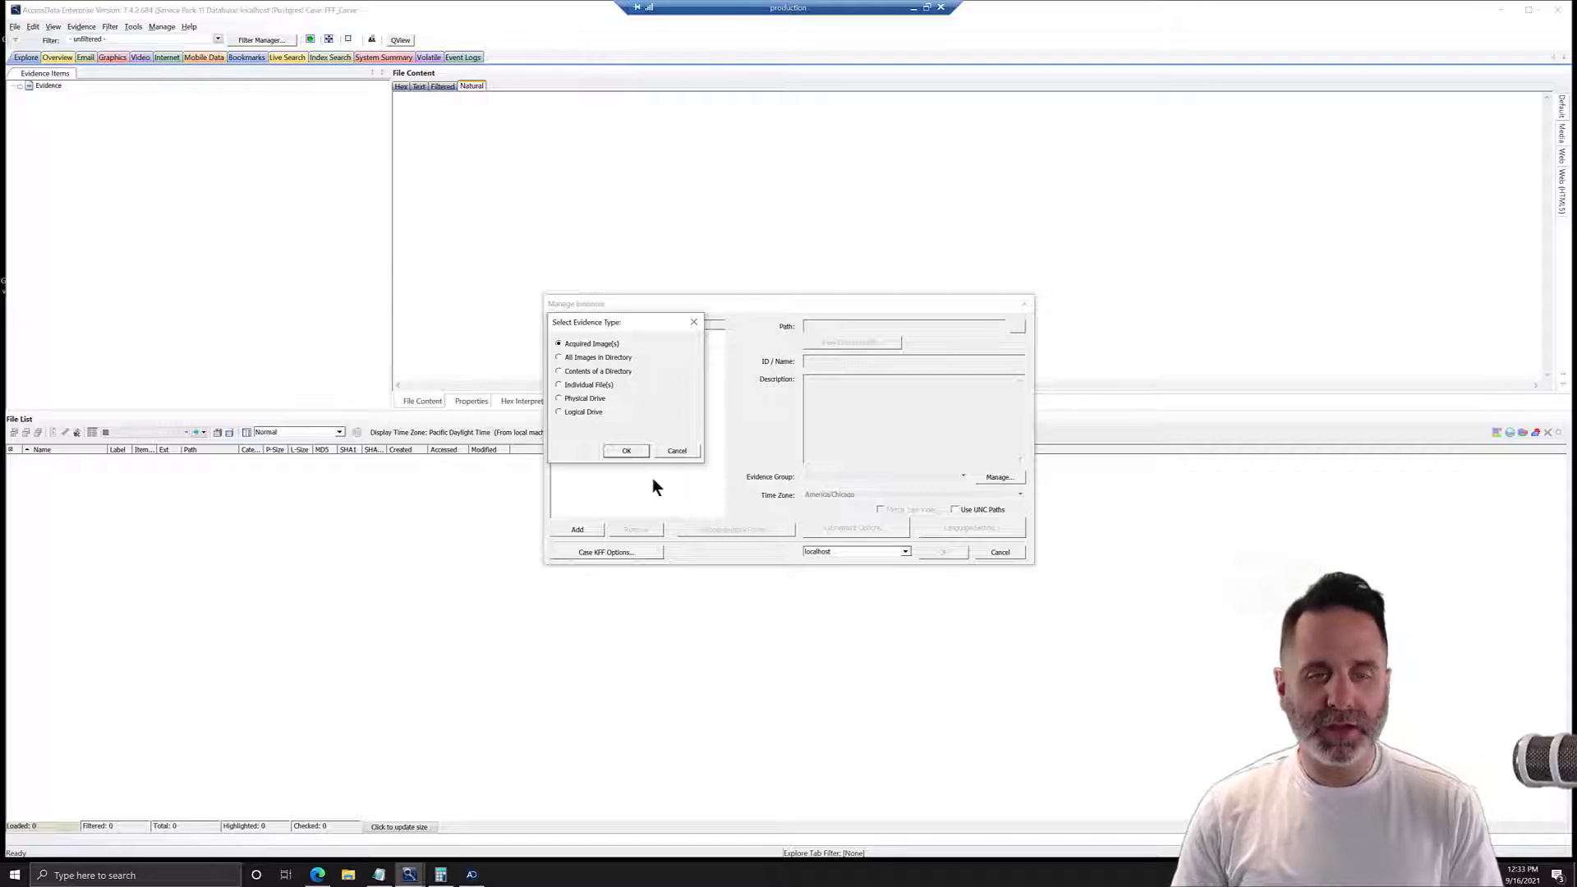
{"action": "left_click", "coordinate": [621, 452]}
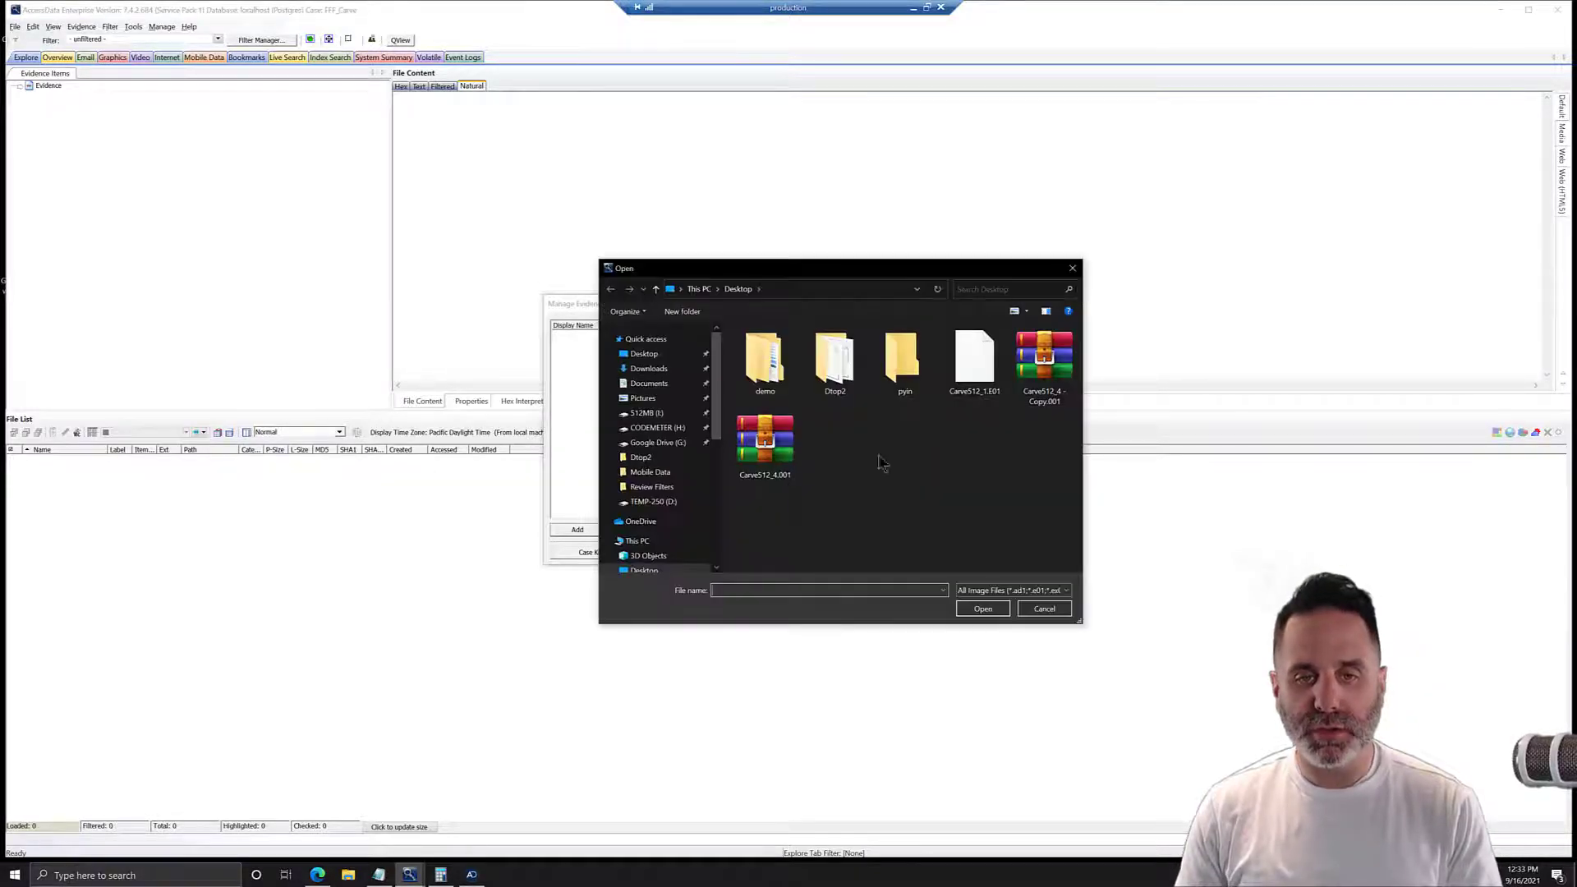
{"action": "left_click", "coordinate": [777, 457]}
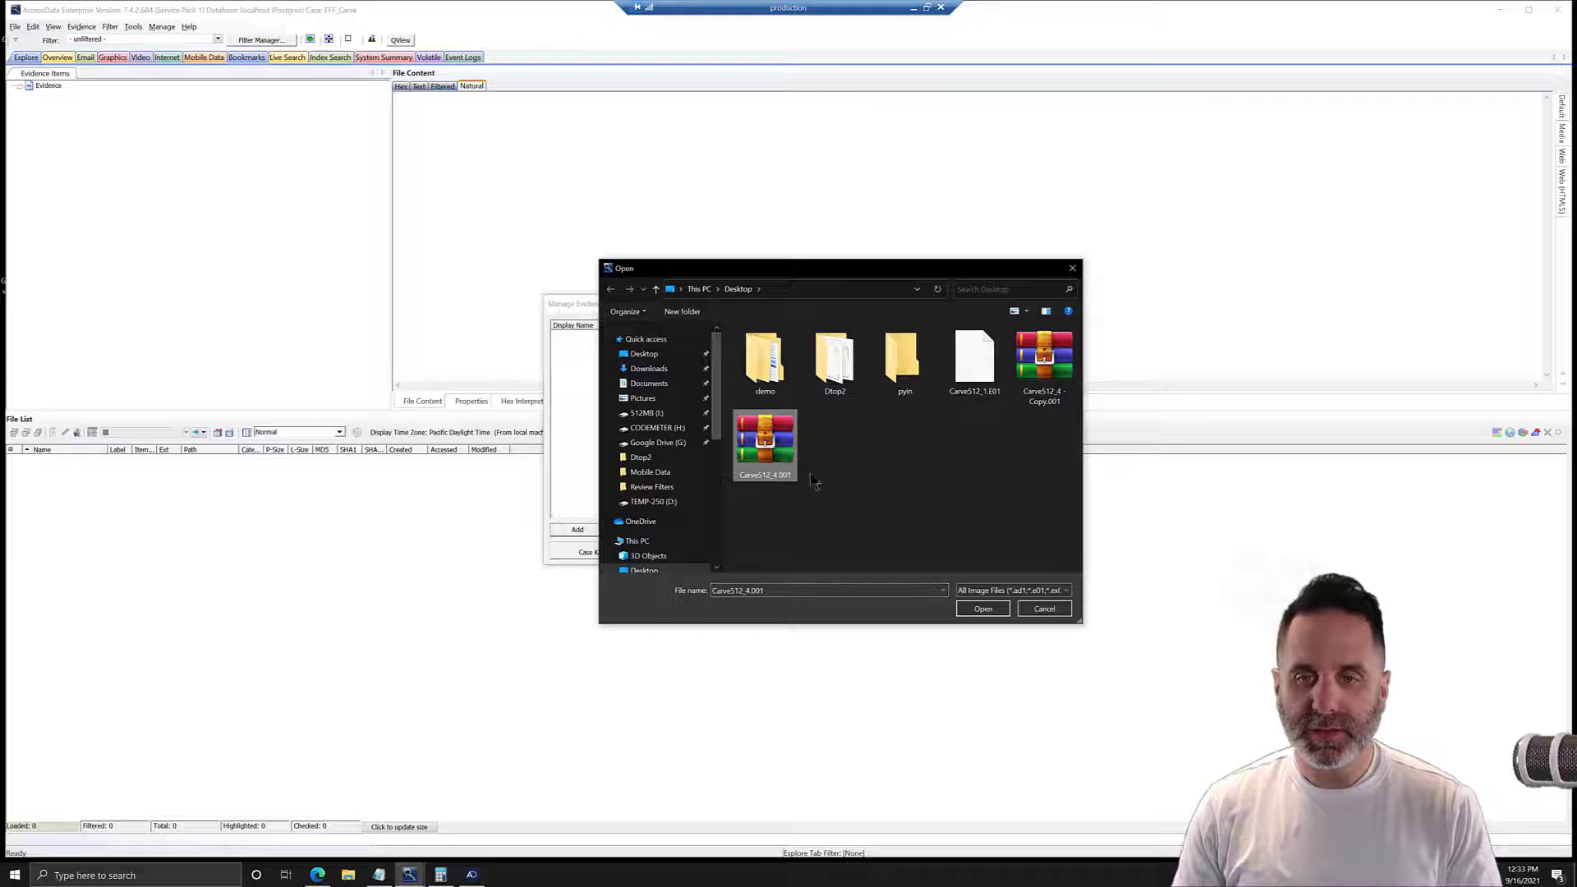
{"action": "left_click", "coordinate": [983, 608]}
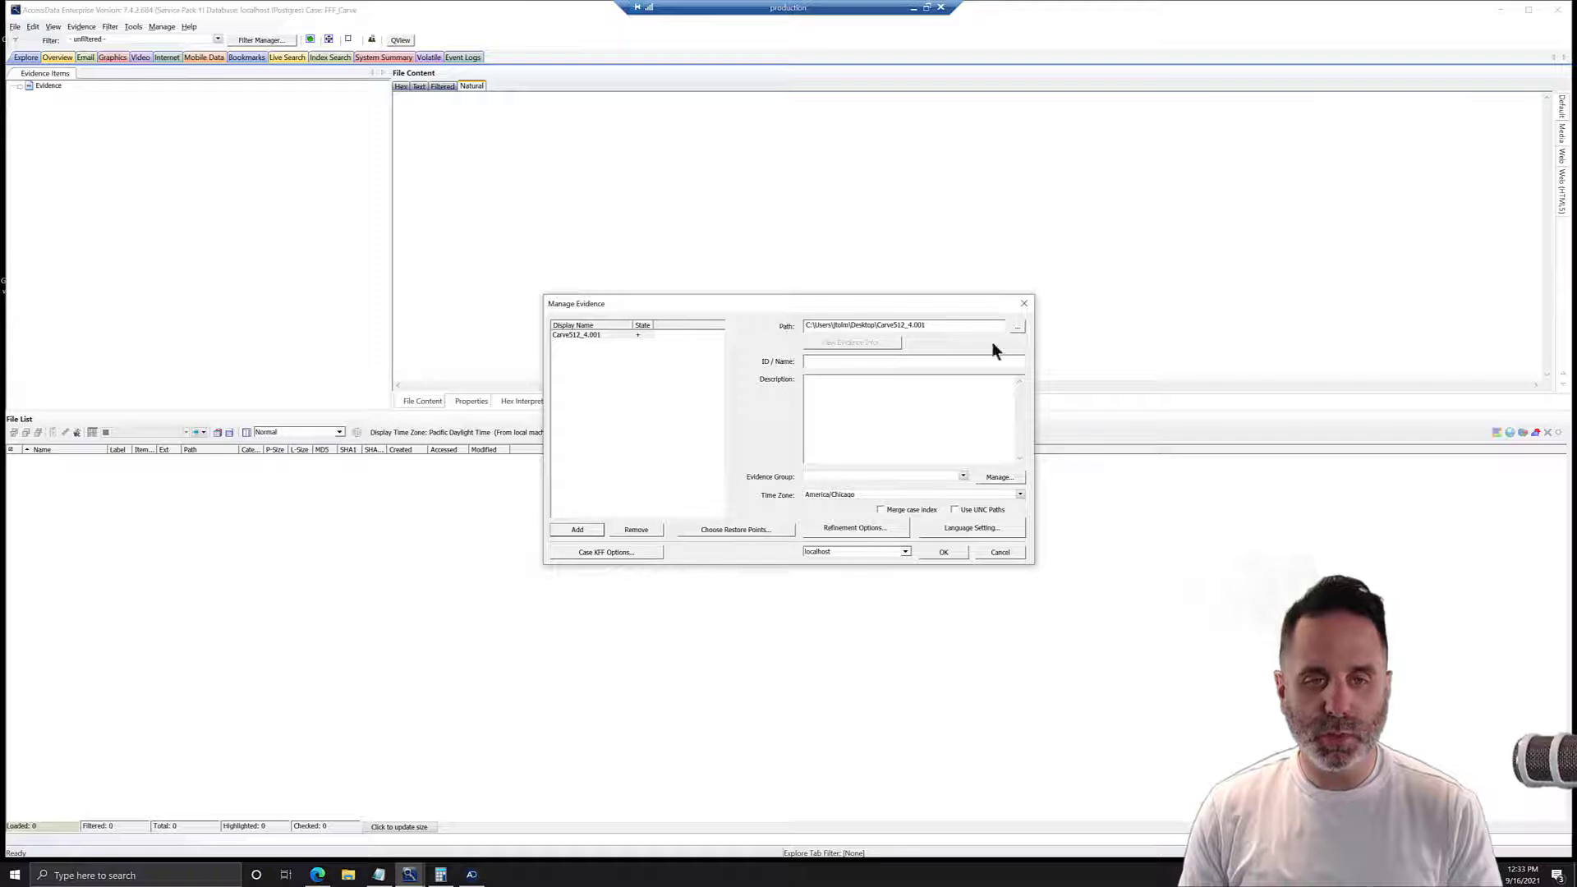
Set the evidence time zone to America/Los_Angeles and process the image, closing the status window when the job is done.
{"action": "left_click", "coordinate": [855, 494]}
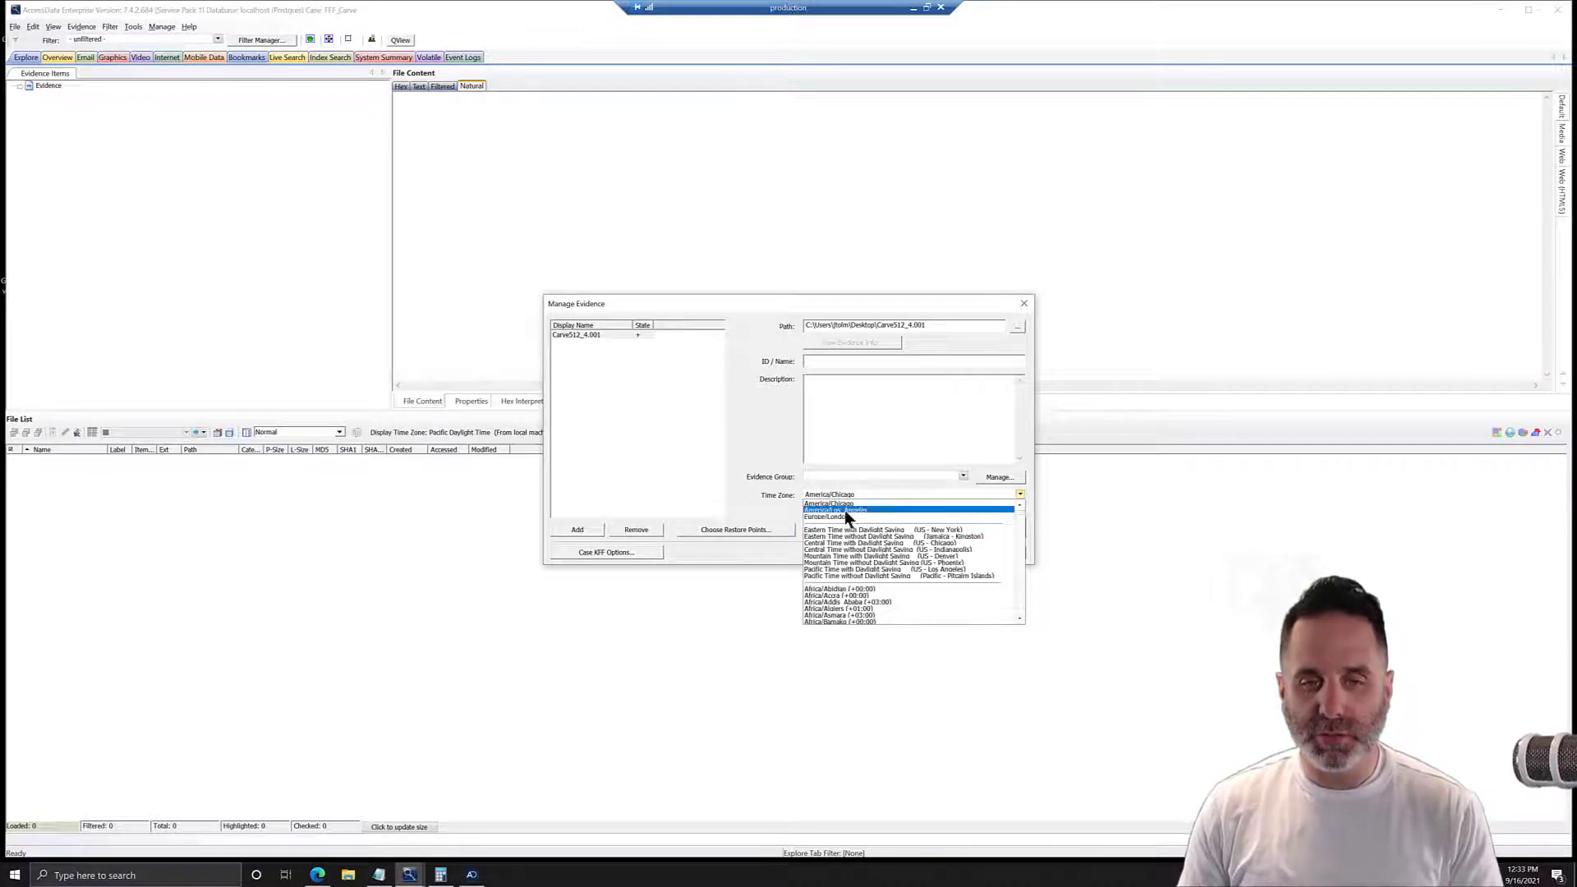
{"action": "left_click", "coordinate": [844, 510]}
{"action": "left_click", "coordinate": [942, 551]}
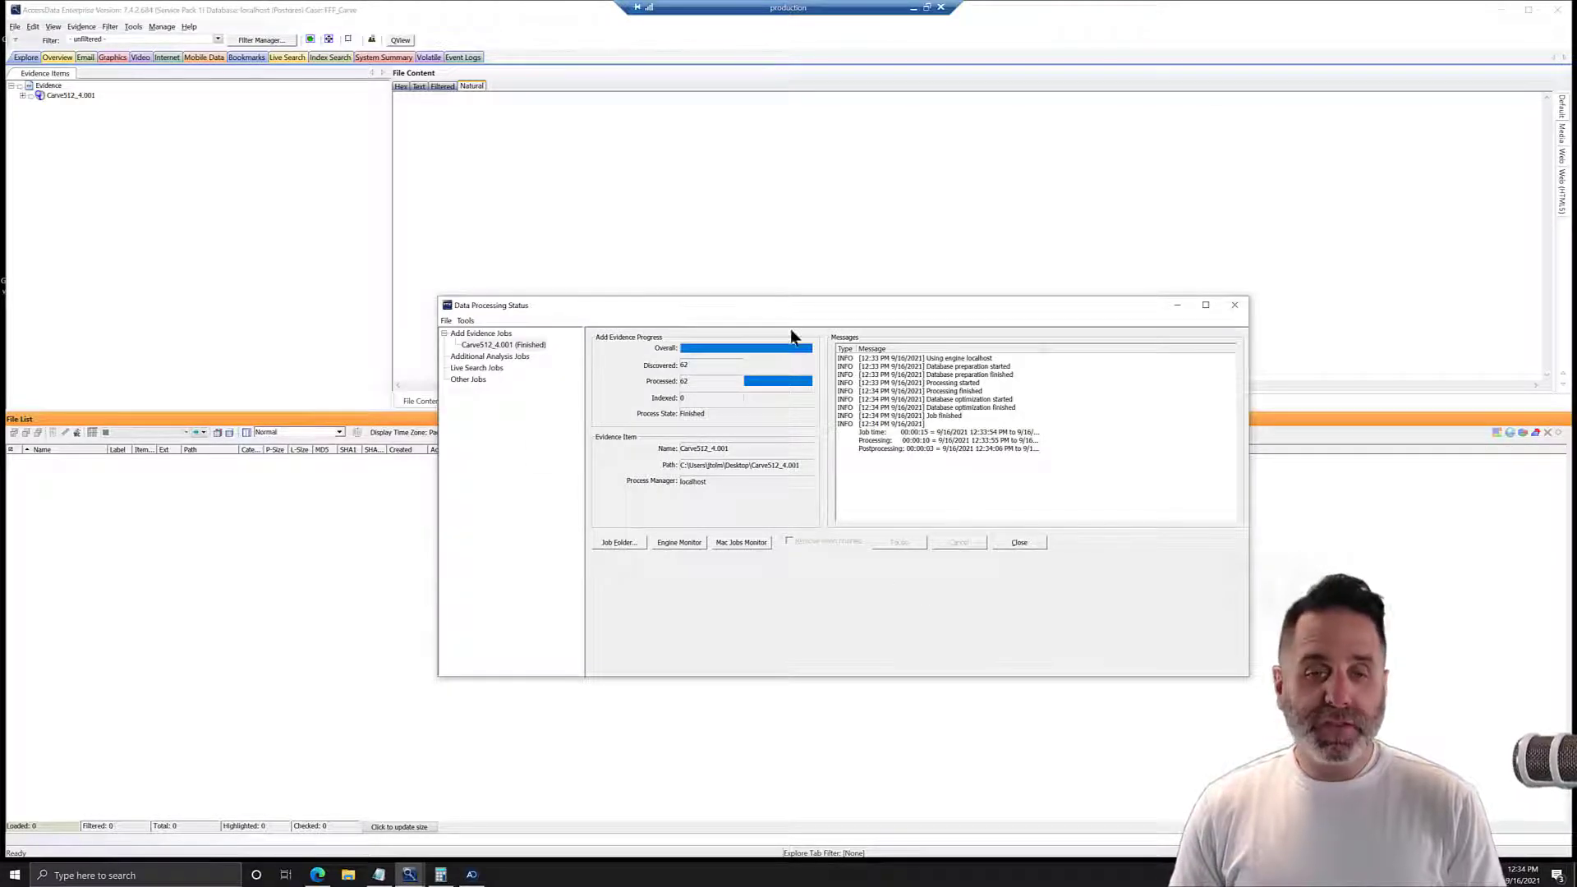
{"action": "left_click", "coordinate": [1018, 542]}
Expand the image's NTFS partition to folder 1 under root and view the photo IMG_0055.JPG.
{"action": "left_click", "coordinate": [21, 95]}
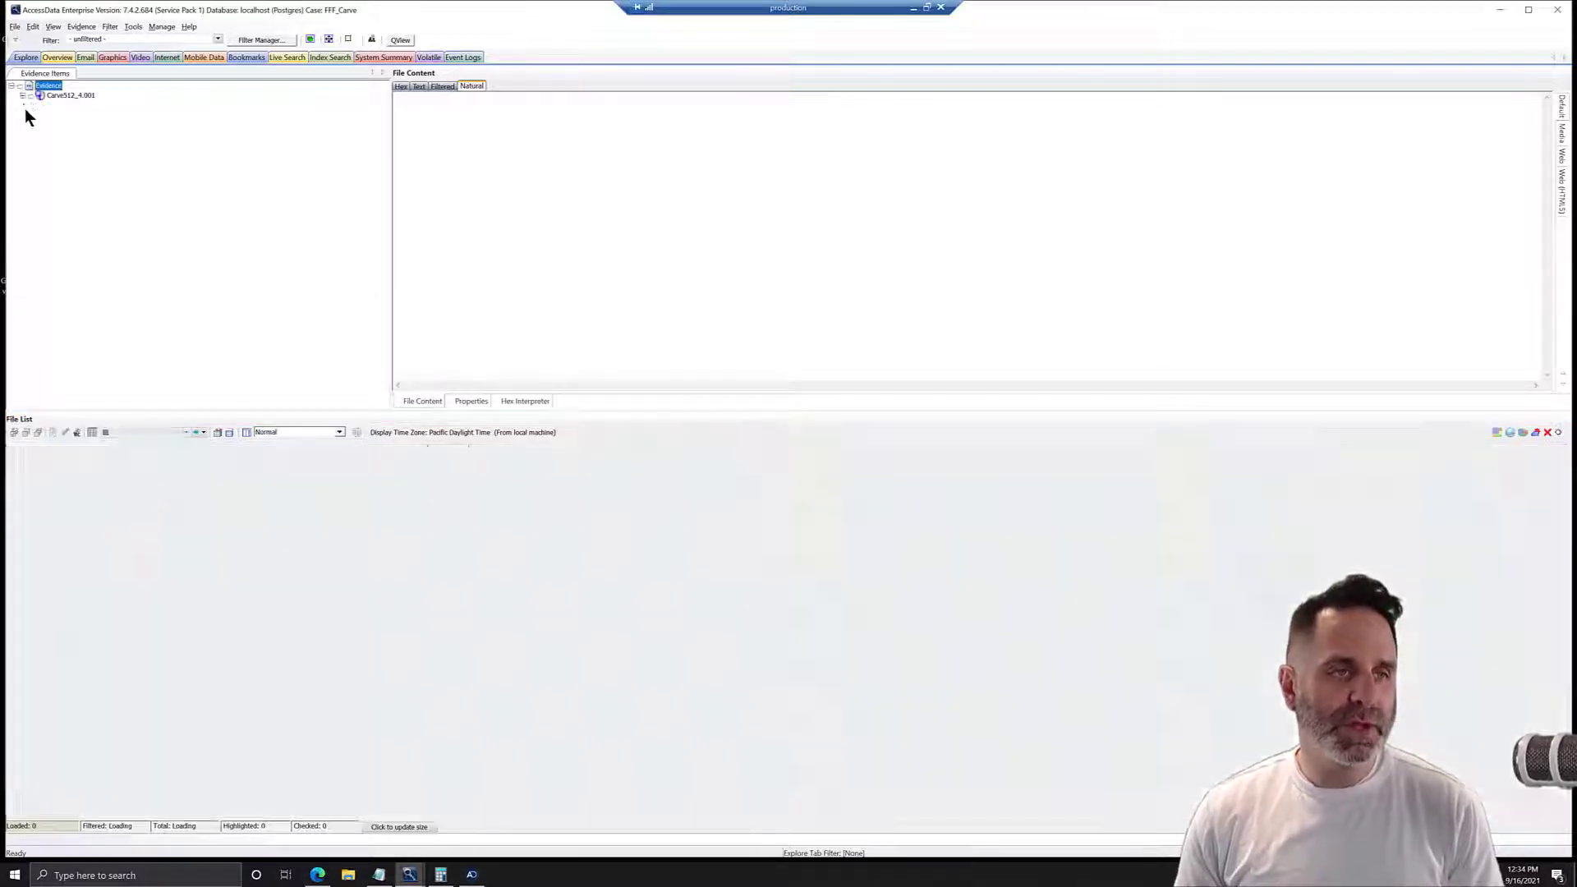
{"action": "left_click", "coordinate": [44, 115]}
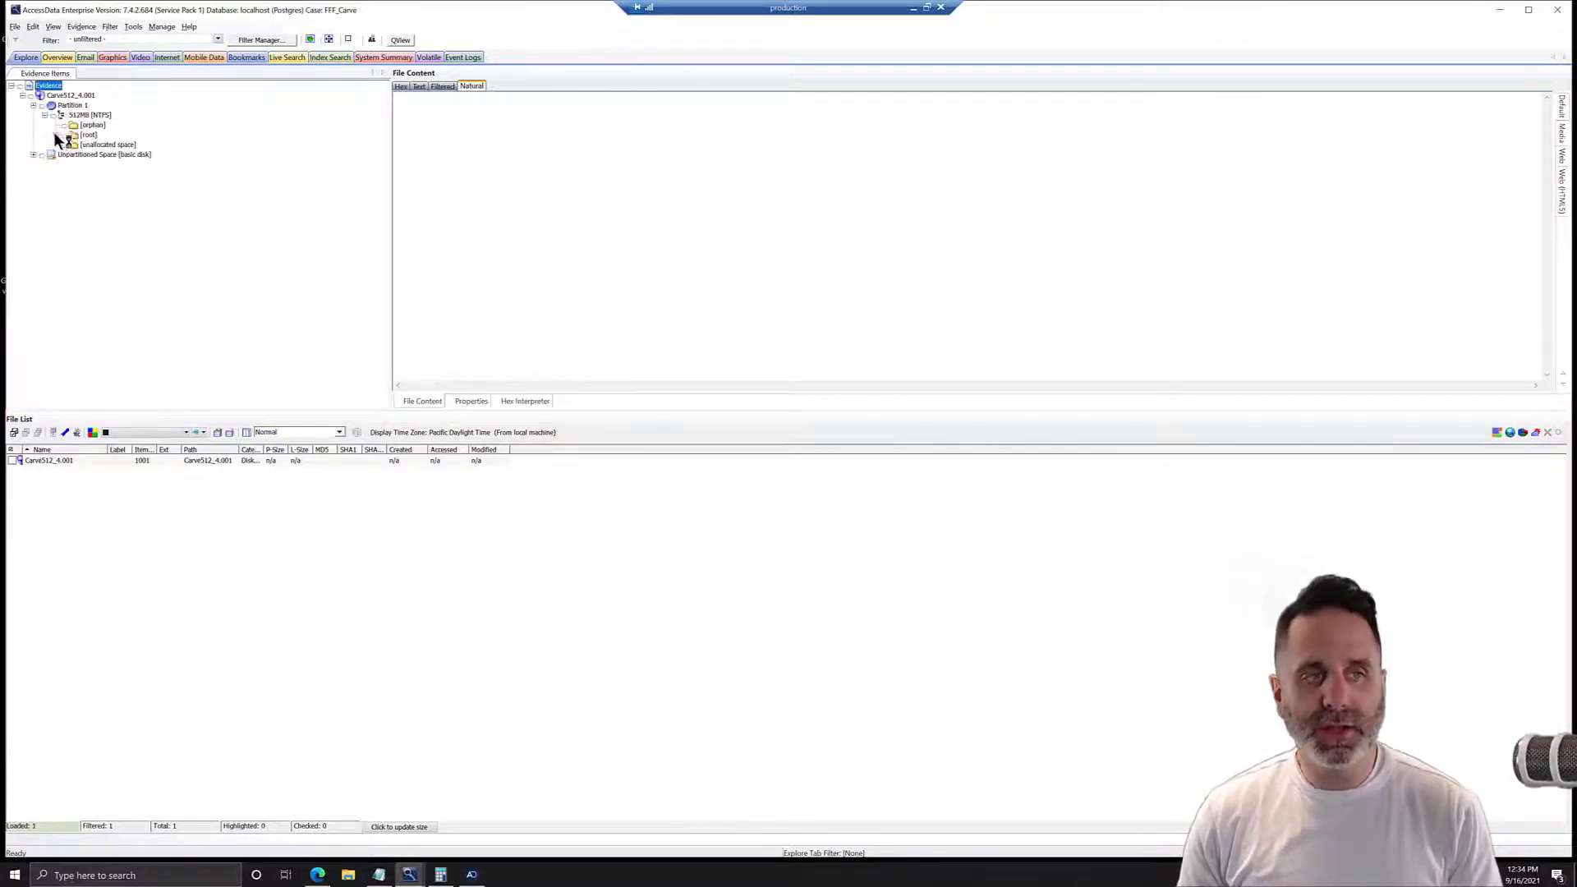
{"action": "left_click", "coordinate": [56, 134]}
{"action": "left_click", "coordinate": [67, 184]}
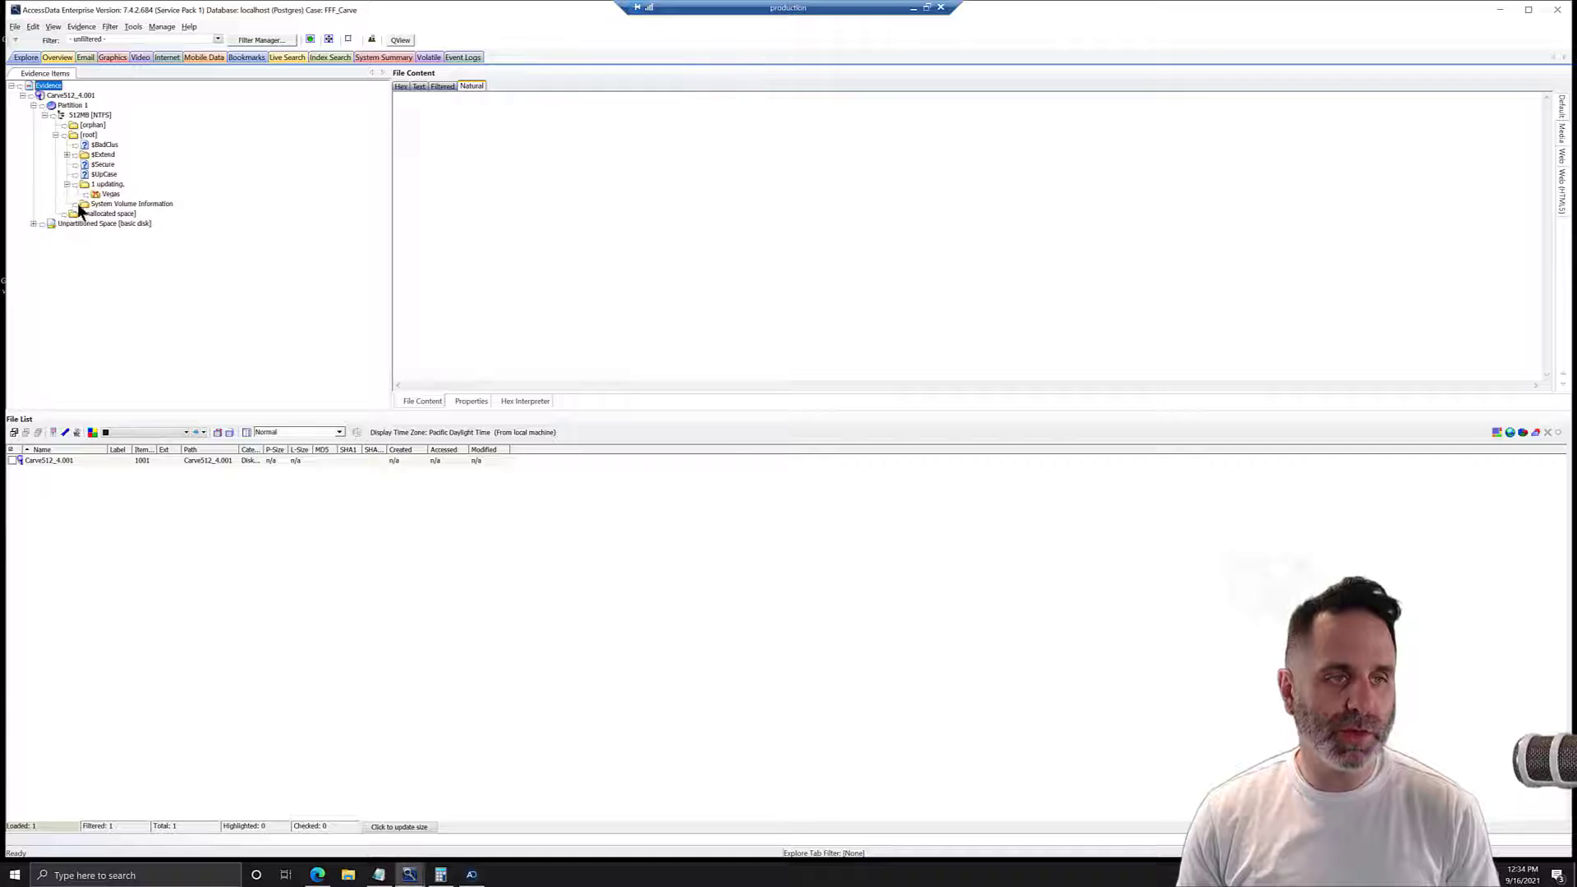
{"action": "left_click", "coordinate": [107, 185]}
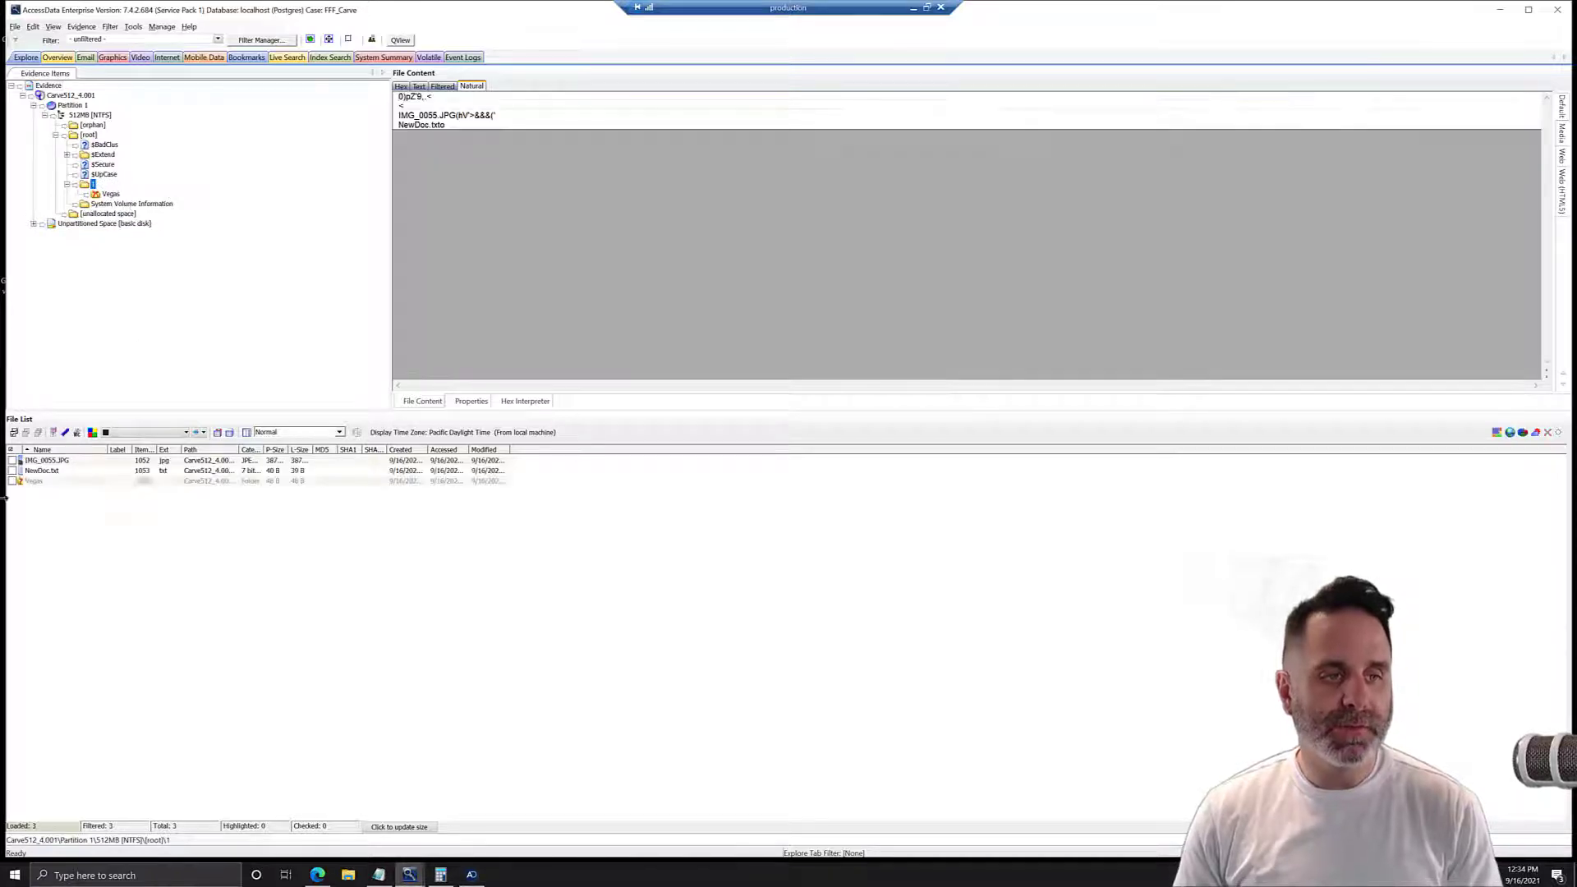
{"action": "left_click", "coordinate": [80, 461]}
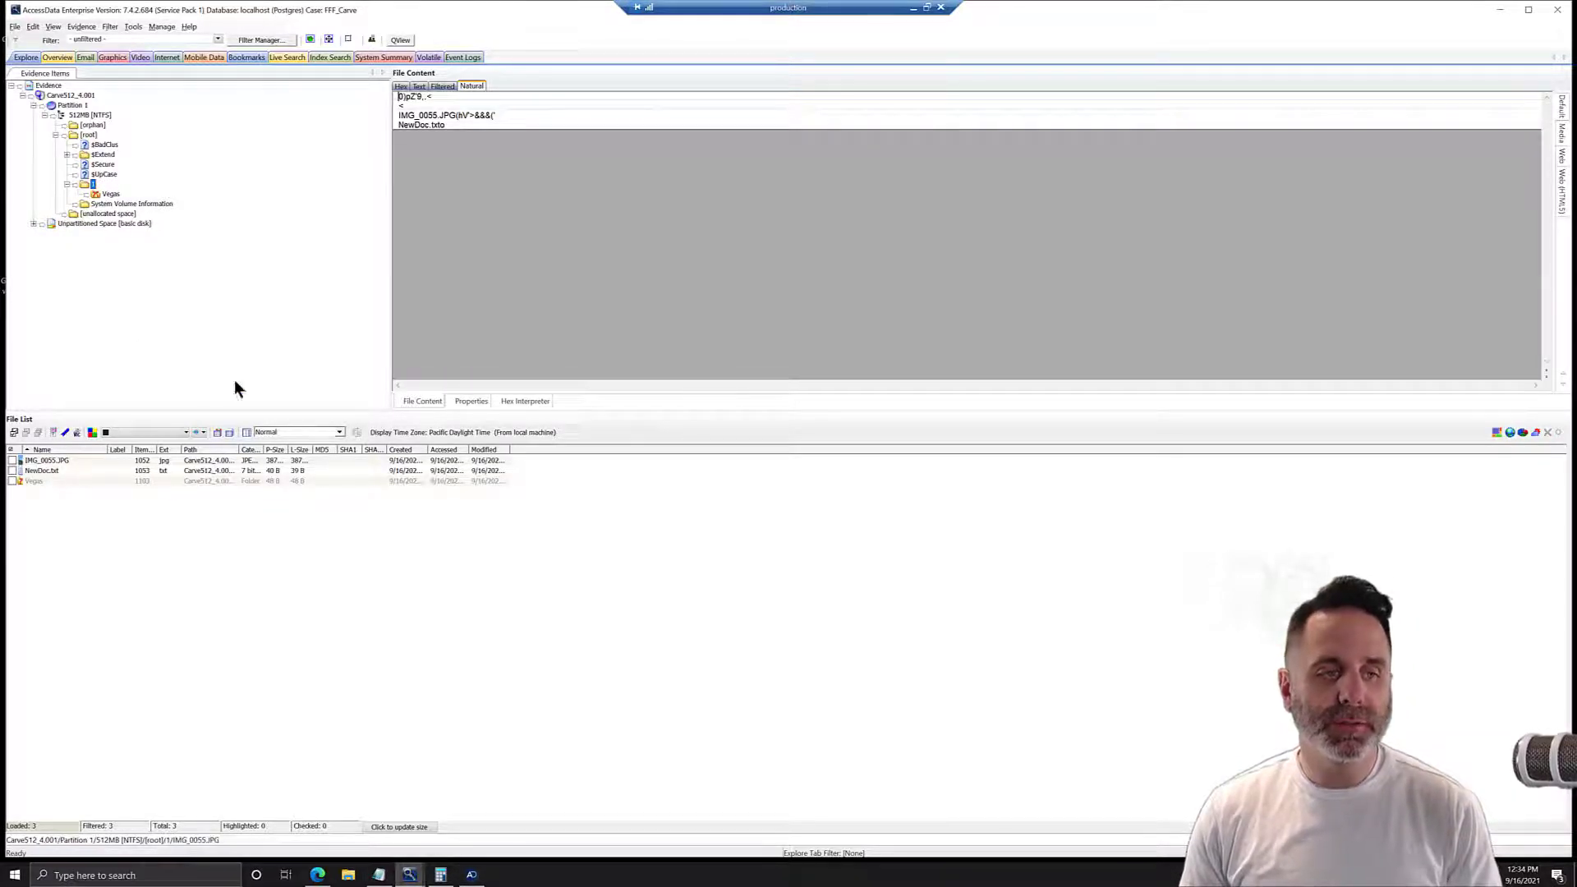
{"action": "right_click", "coordinate": [682, 195]}
{"action": "mouse_move", "coordinate": [722, 242]}
{"action": "left_click", "coordinate": [829, 281]}
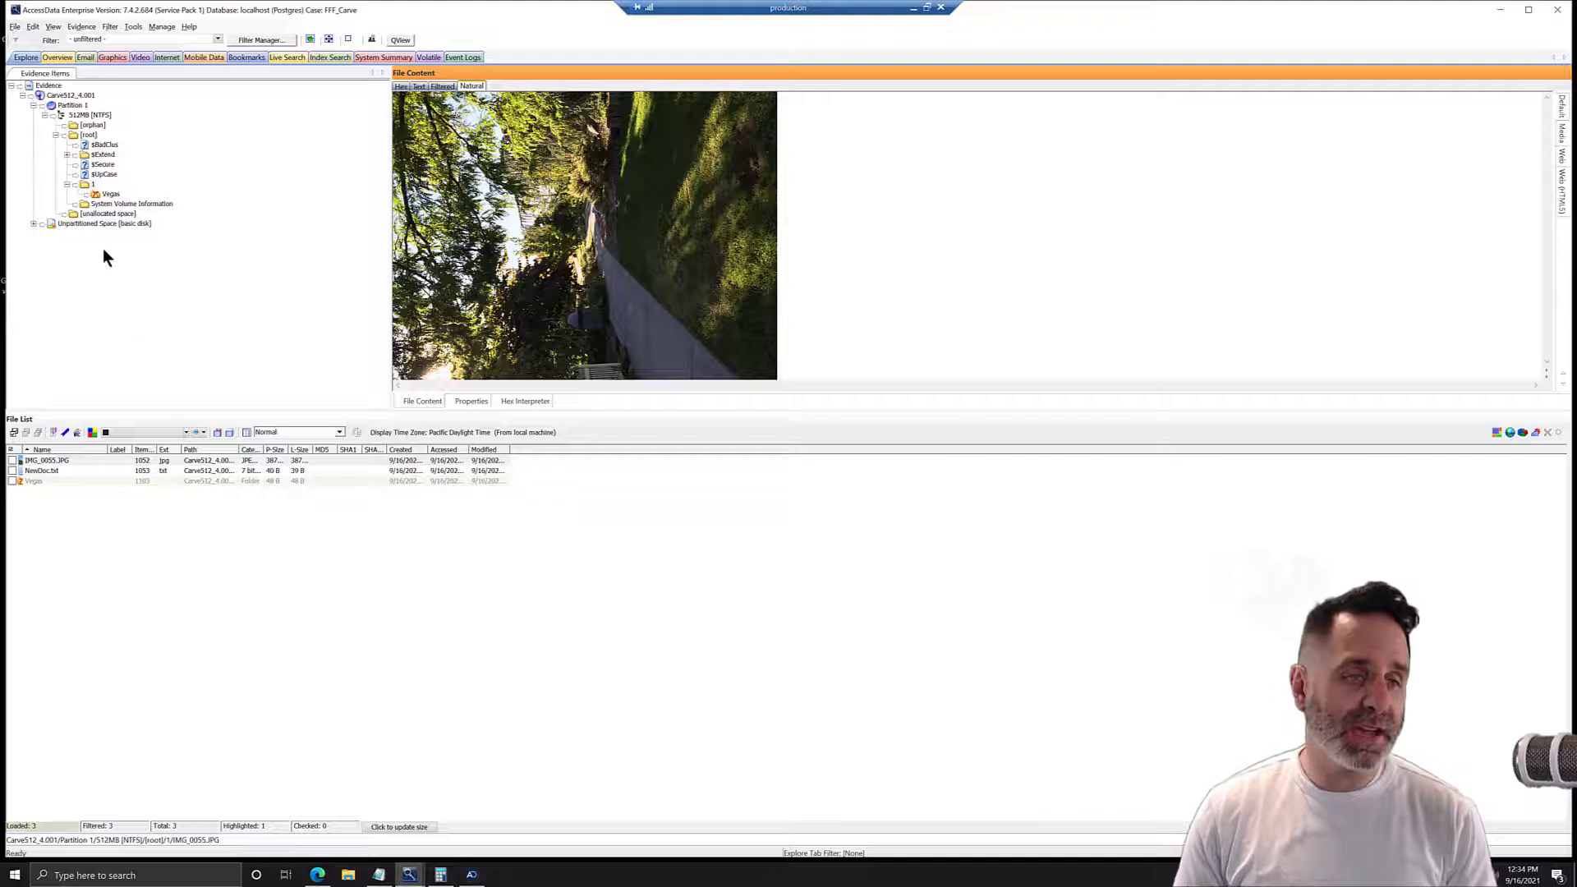
Show item 001417 from the partition's unallocated space in hex view.
{"action": "left_click", "coordinate": [103, 213]}
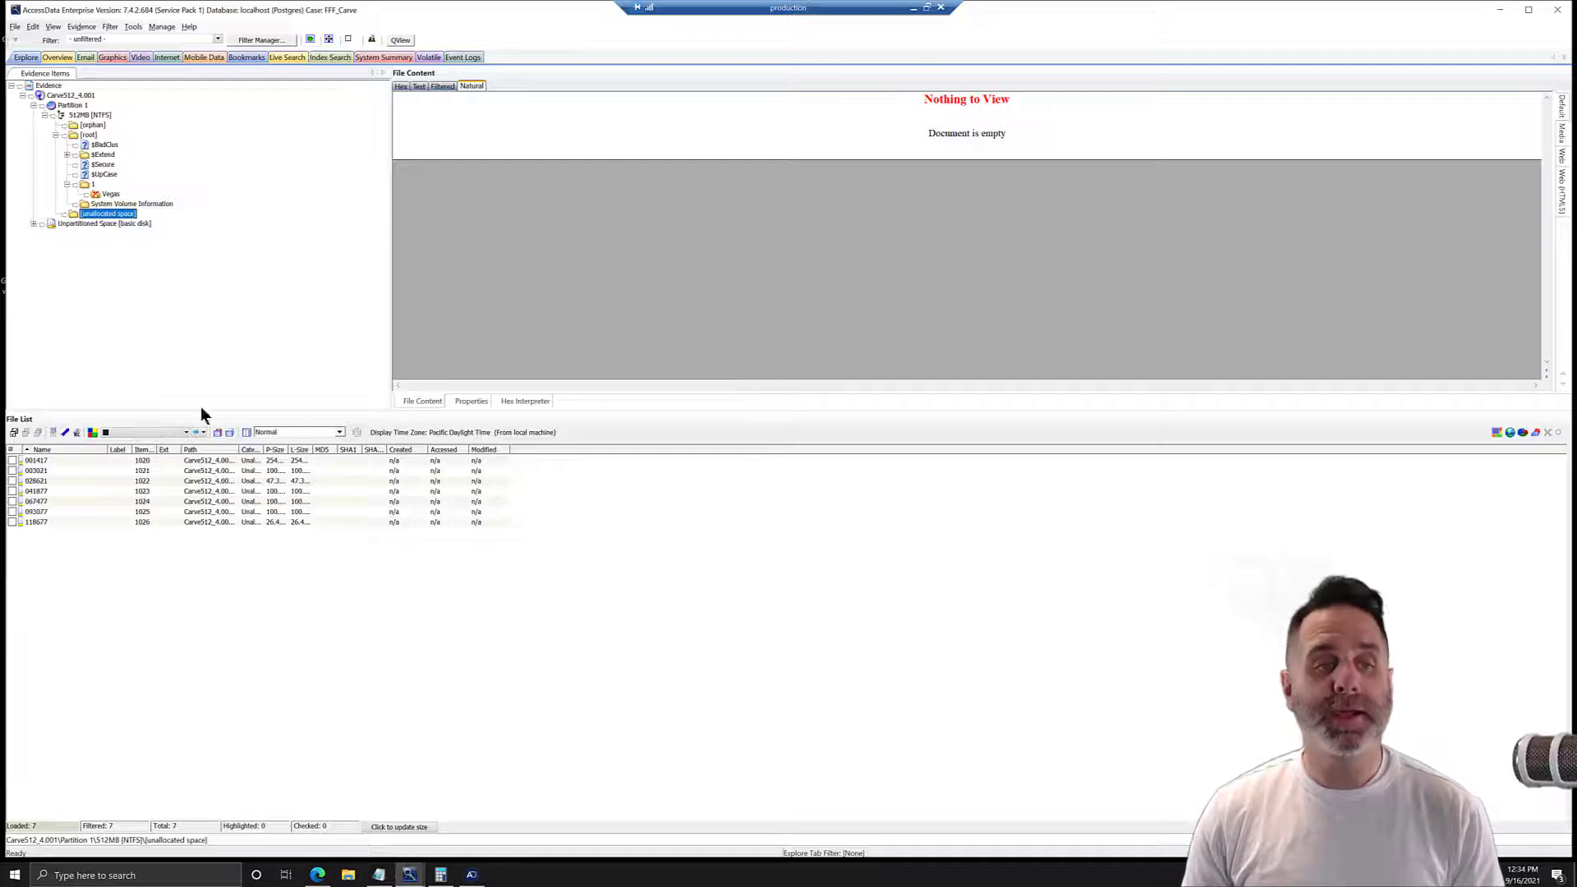
{"action": "left_click", "coordinate": [60, 461]}
{"action": "left_click", "coordinate": [401, 85]}
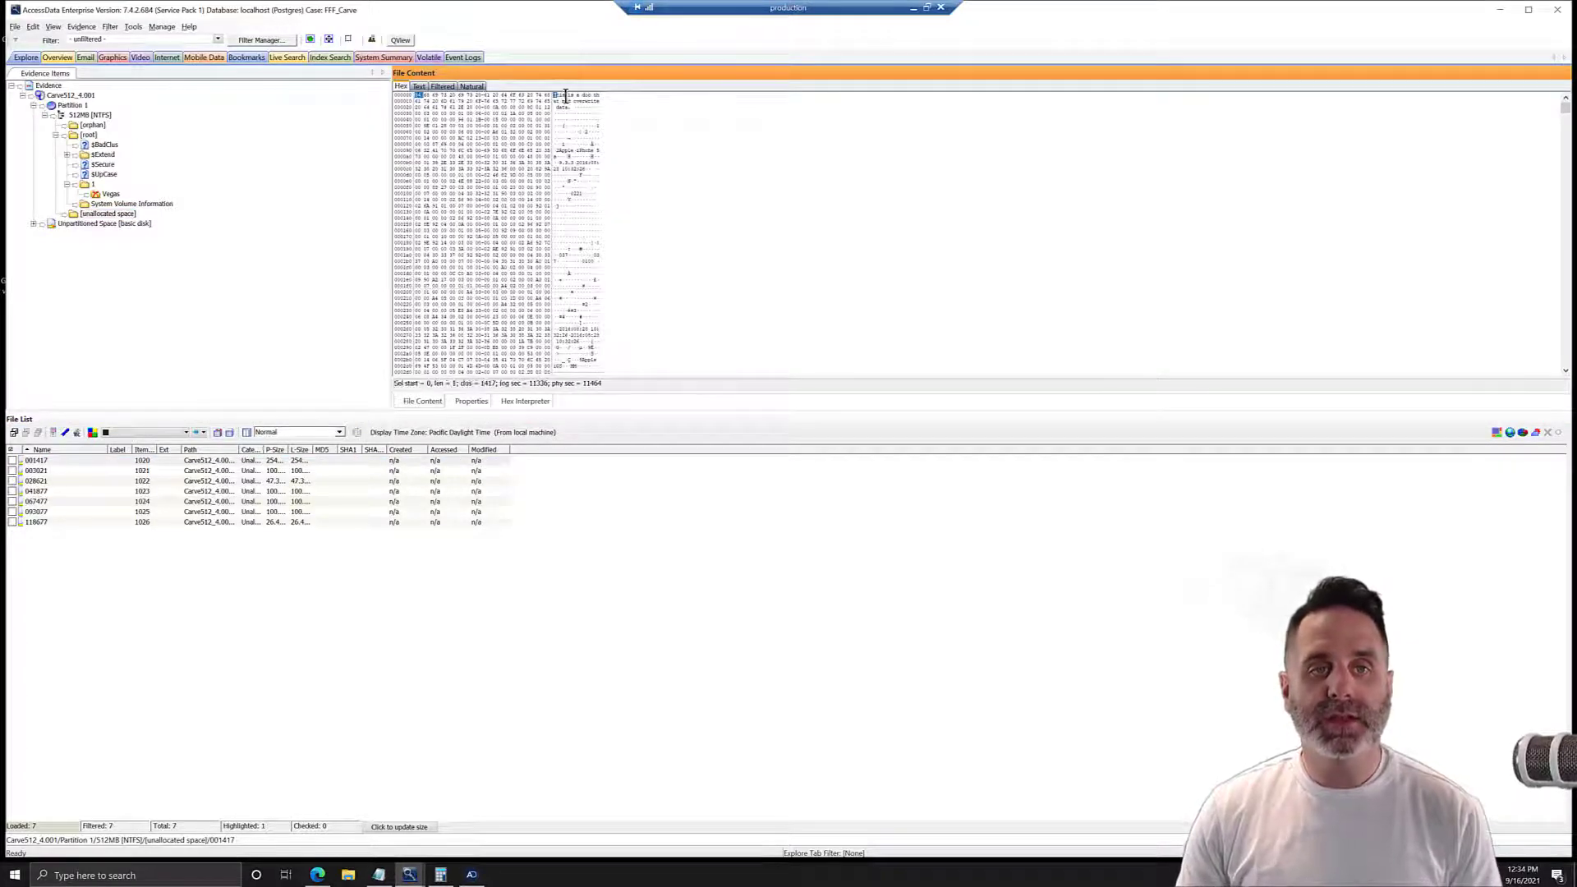
Examine the text at the start of item 001417 and the photo metadata after it, highlighting the date string.
{"action": "left_click_drag", "start_coordinate": [556, 96], "coordinate": [610, 122]}
{"action": "left_click", "coordinate": [602, 163]}
{"action": "scroll", "coordinate": [588, 197], "scroll_direction": "down", "scroll_amount": 1}
{"action": "mouse_move", "coordinate": [555, 156]}
{"action": "left_mouse_down"}
{"action": "mouse_move", "coordinate": [602, 161]}
{"action": "mouse_move", "coordinate": [583, 163]}
{"action": "left_mouse_up"}
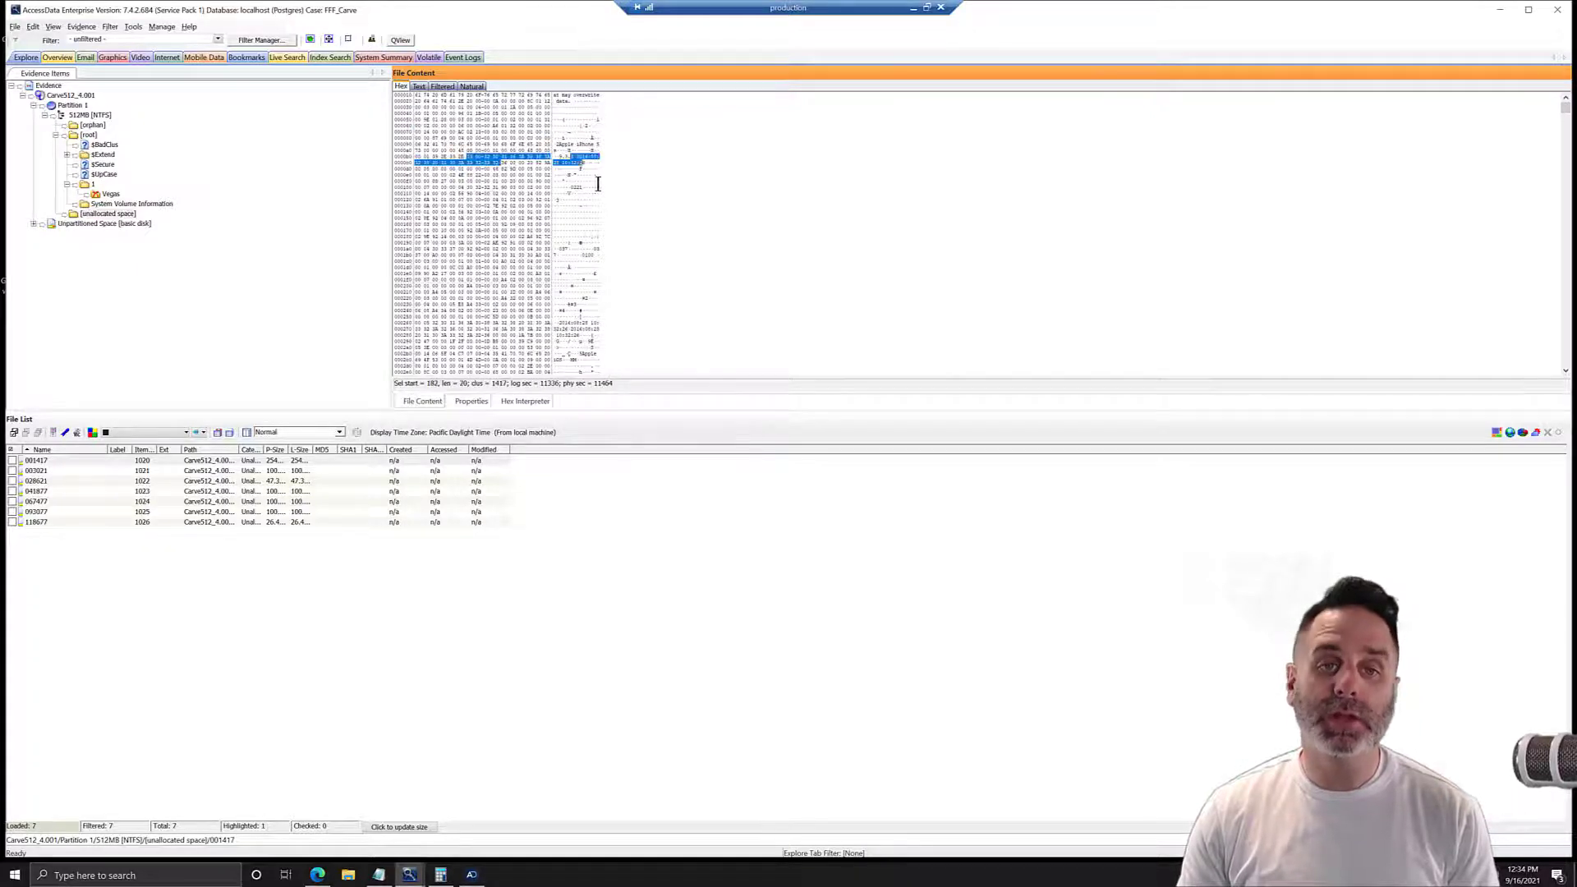
{"action": "scroll", "coordinate": [567, 295], "scroll_direction": "down", "scroll_amount": 3}
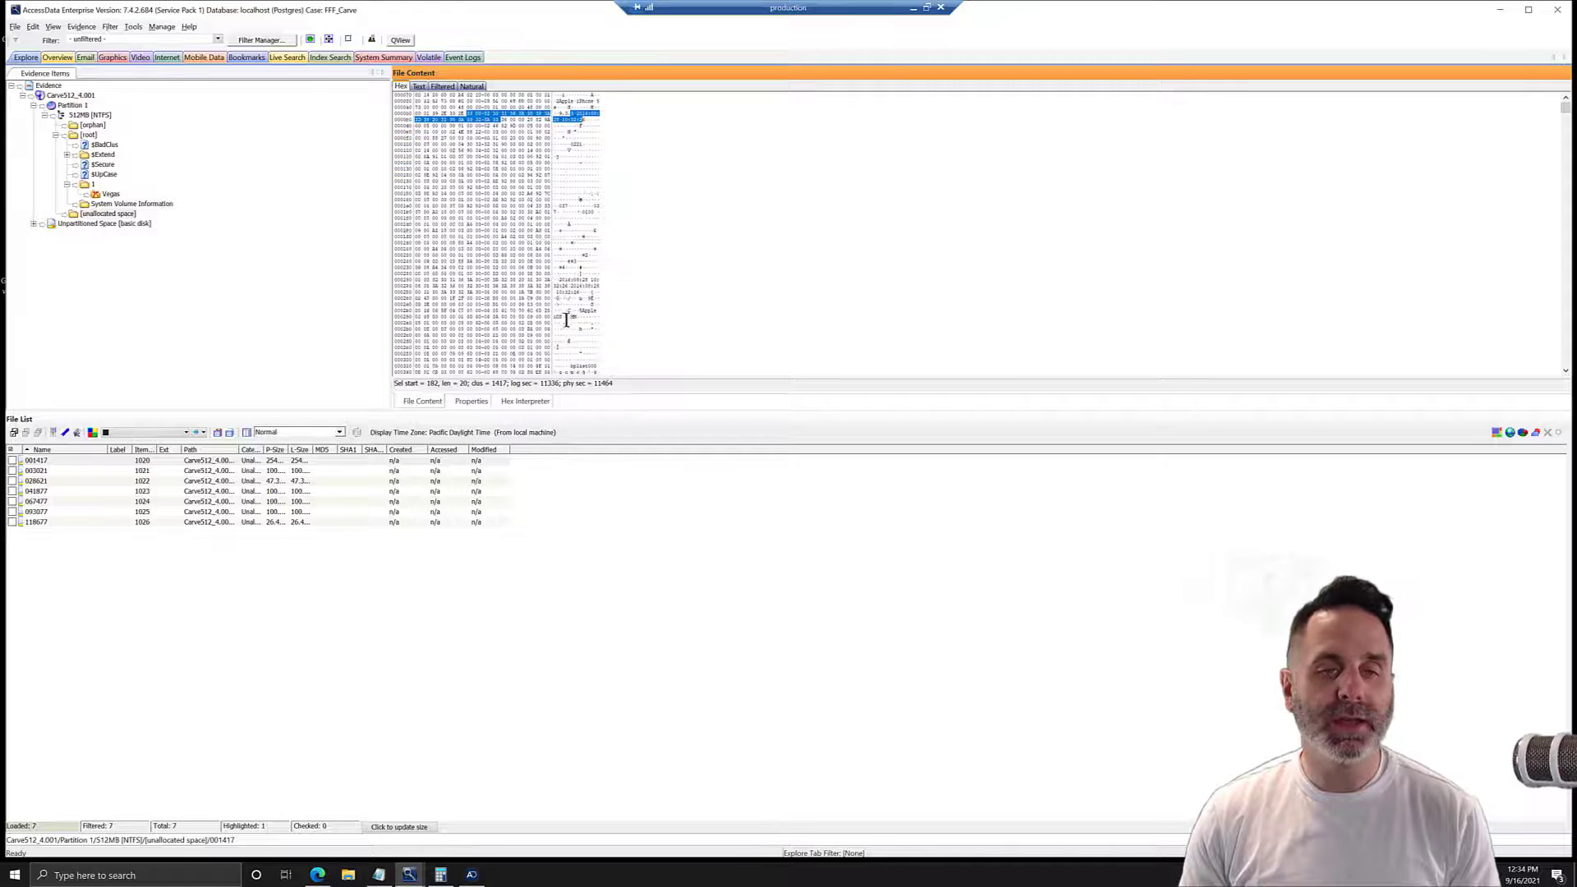
{"action": "scroll", "coordinate": [569, 329], "scroll_direction": "up", "scroll_amount": 3}
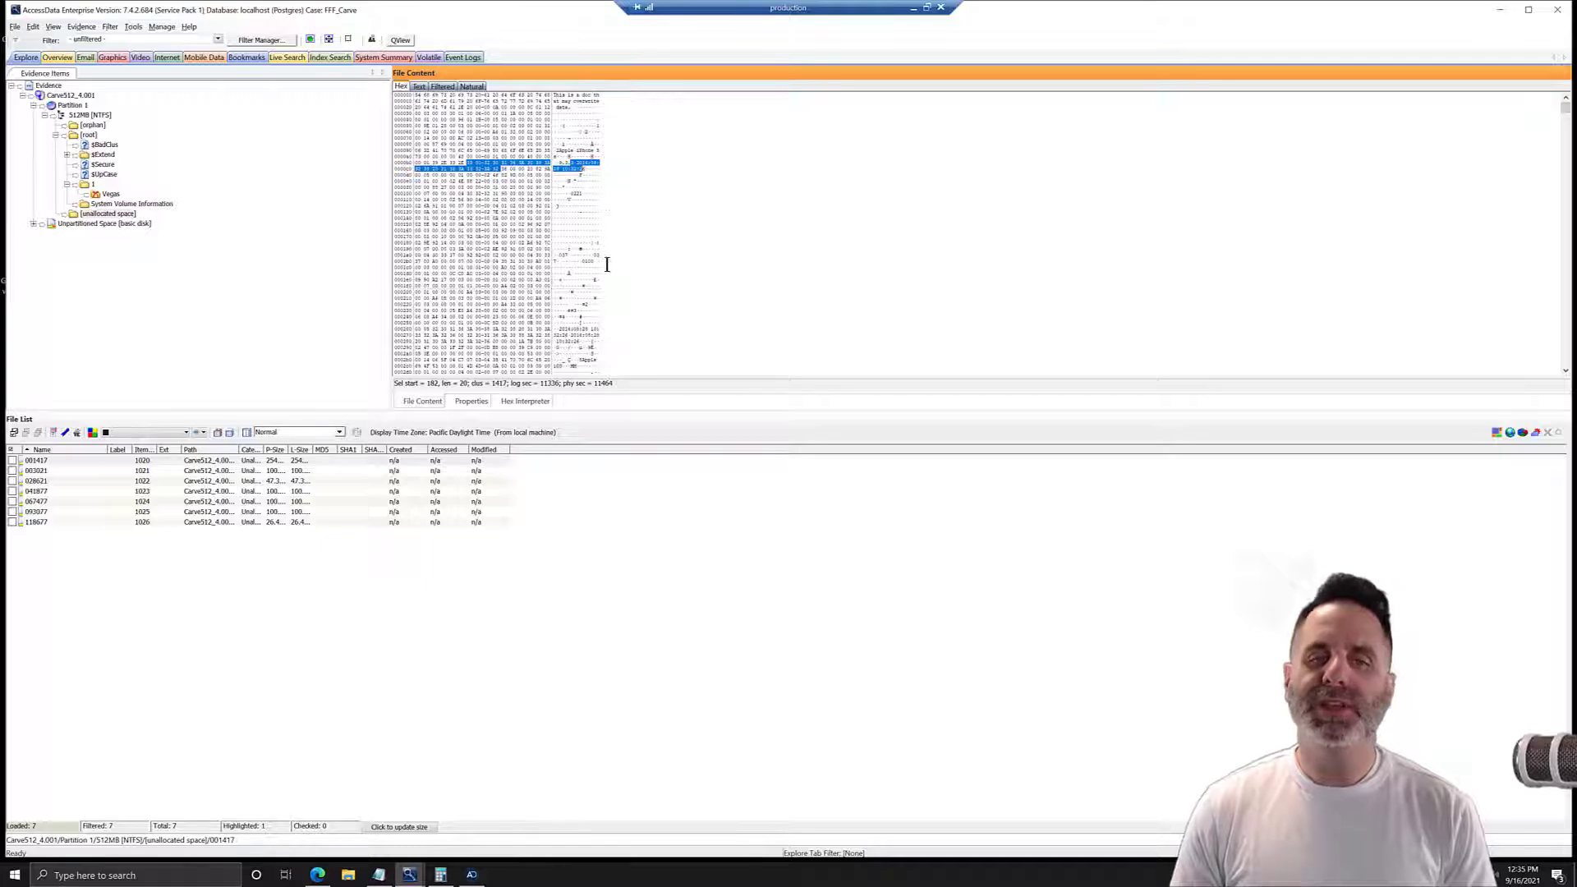
{"action": "scroll", "coordinate": [476, 205], "scroll_direction": "down", "scroll_amount": 2}
{"action": "scroll", "coordinate": [511, 252], "scroll_direction": "down", "scroll_amount": 1}
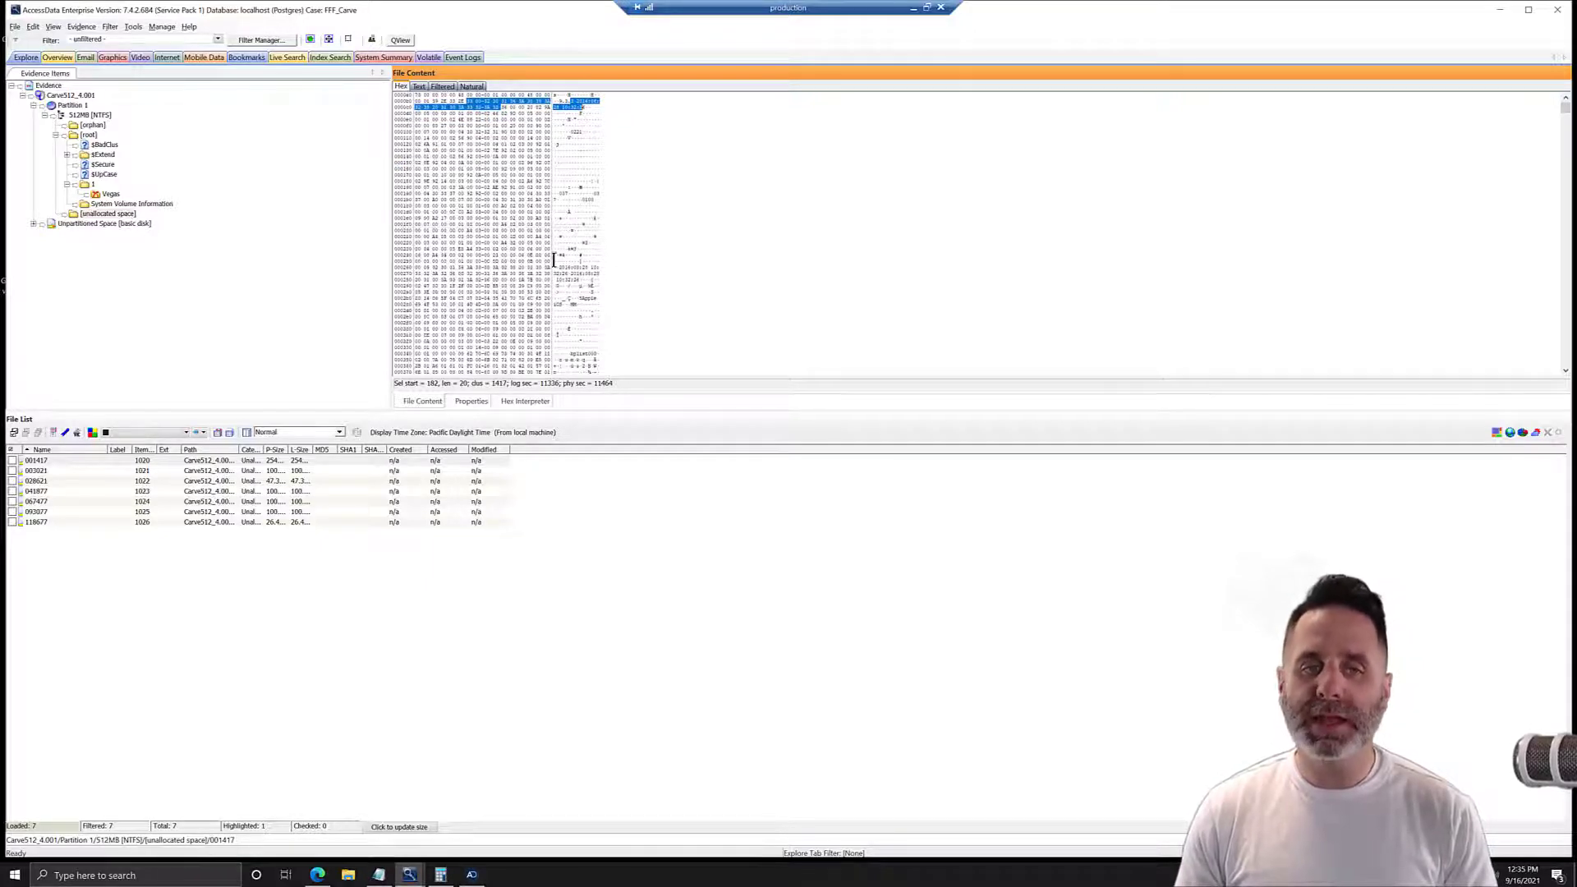
{"action": "scroll", "coordinate": [576, 288], "scroll_direction": "up", "scroll_amount": 2}
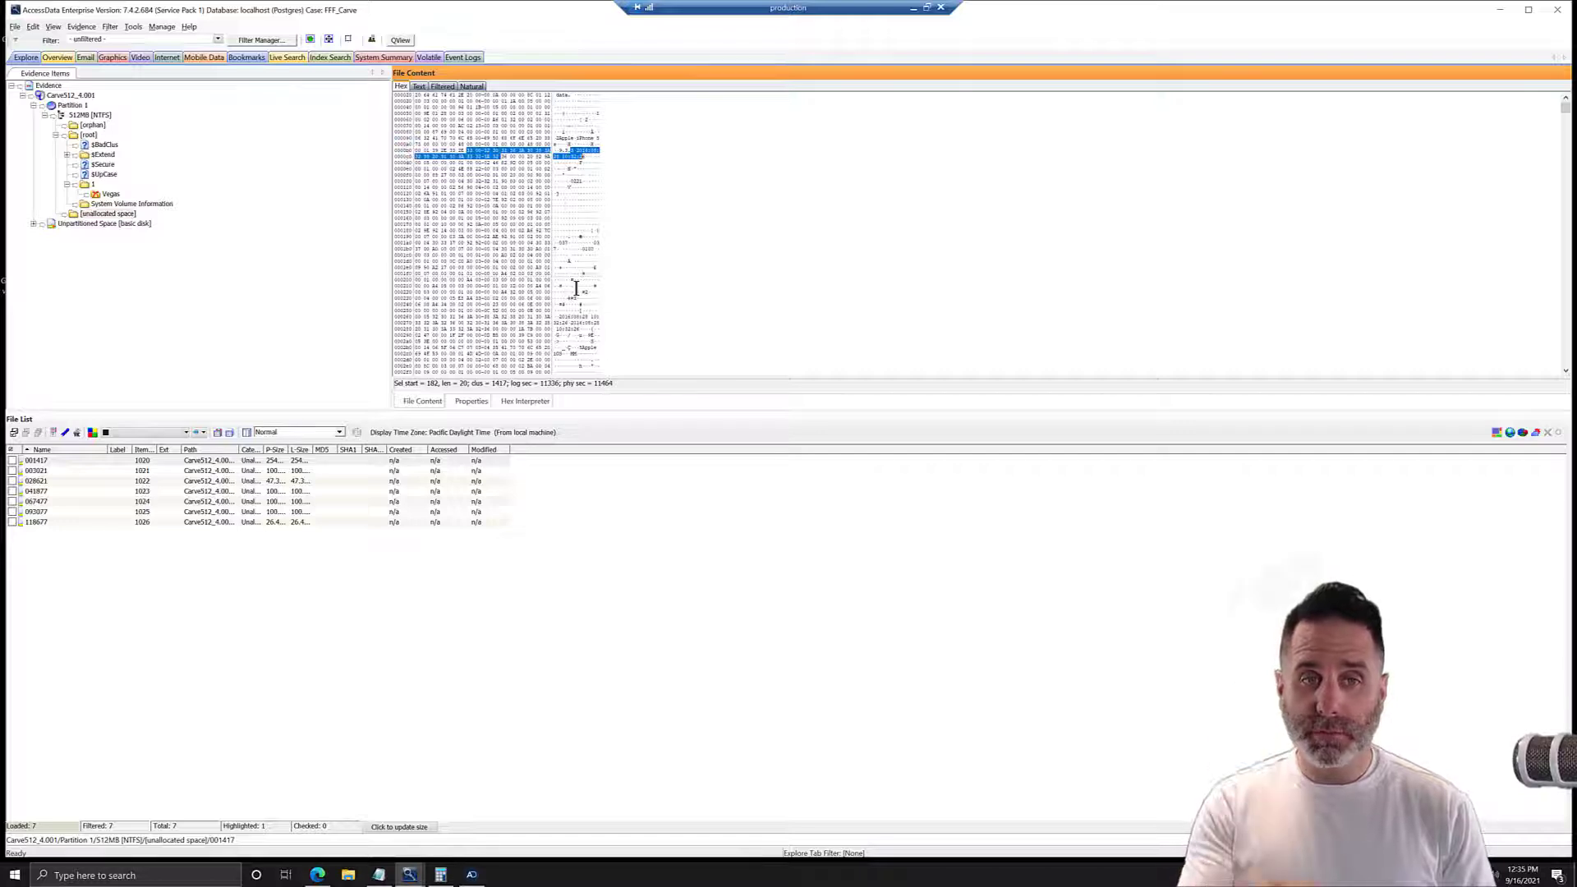
Checkmark unallocated space item 001417 and the photo IMG_0055.JPG in folder 1.
{"action": "left_click", "coordinate": [12, 461]}
{"action": "left_click", "coordinate": [36, 461]}
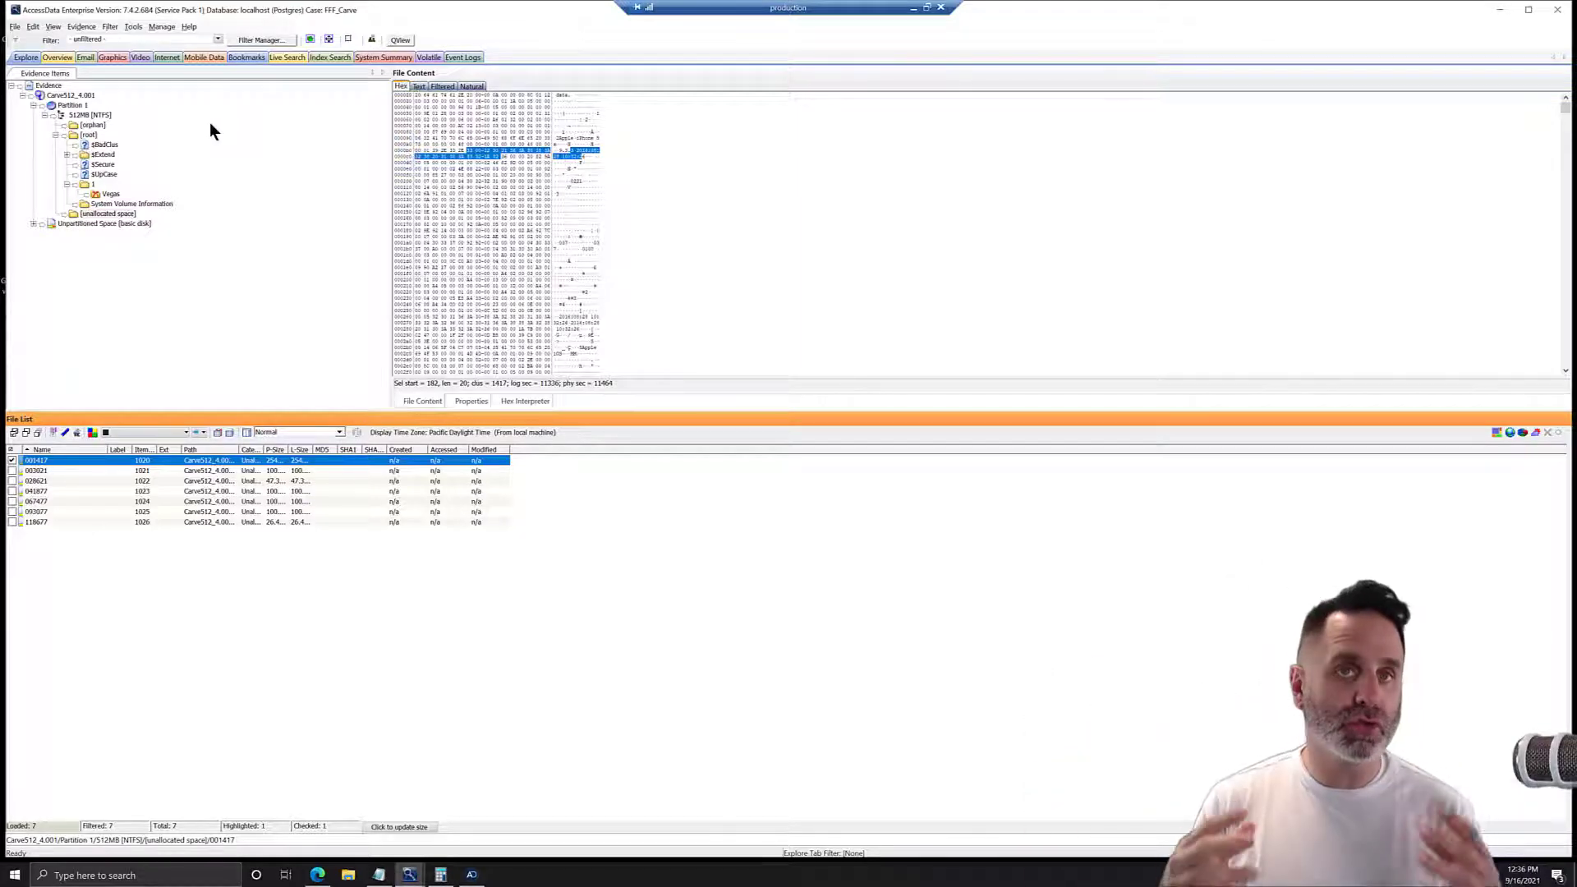
{"action": "left_click", "coordinate": [92, 186]}
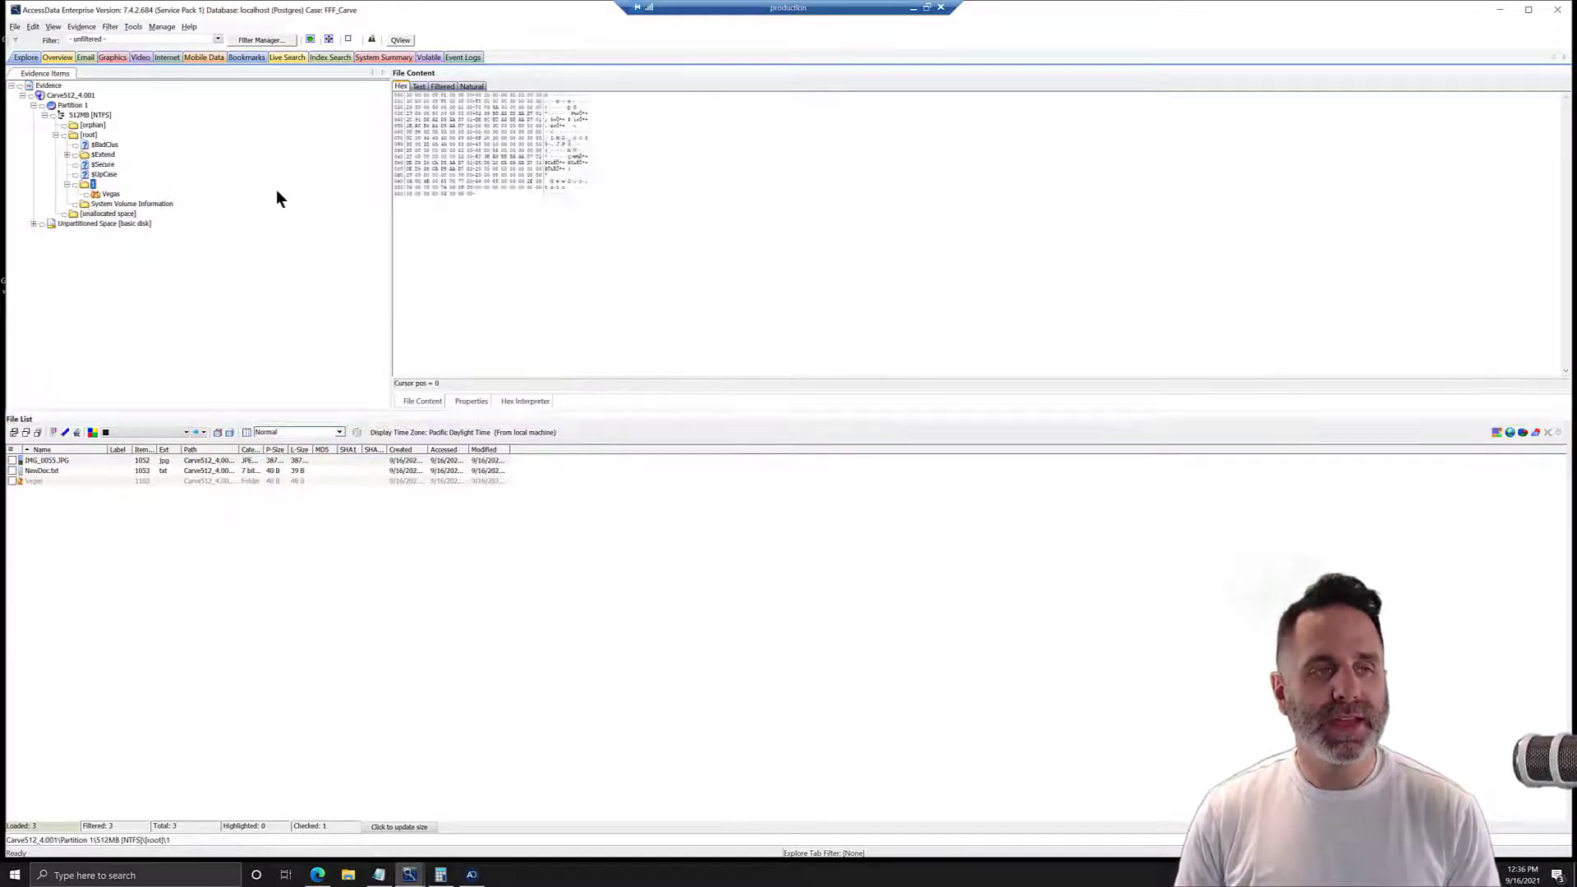
{"action": "left_click", "coordinate": [32, 462]}
{"action": "left_click", "coordinate": [11, 461]}
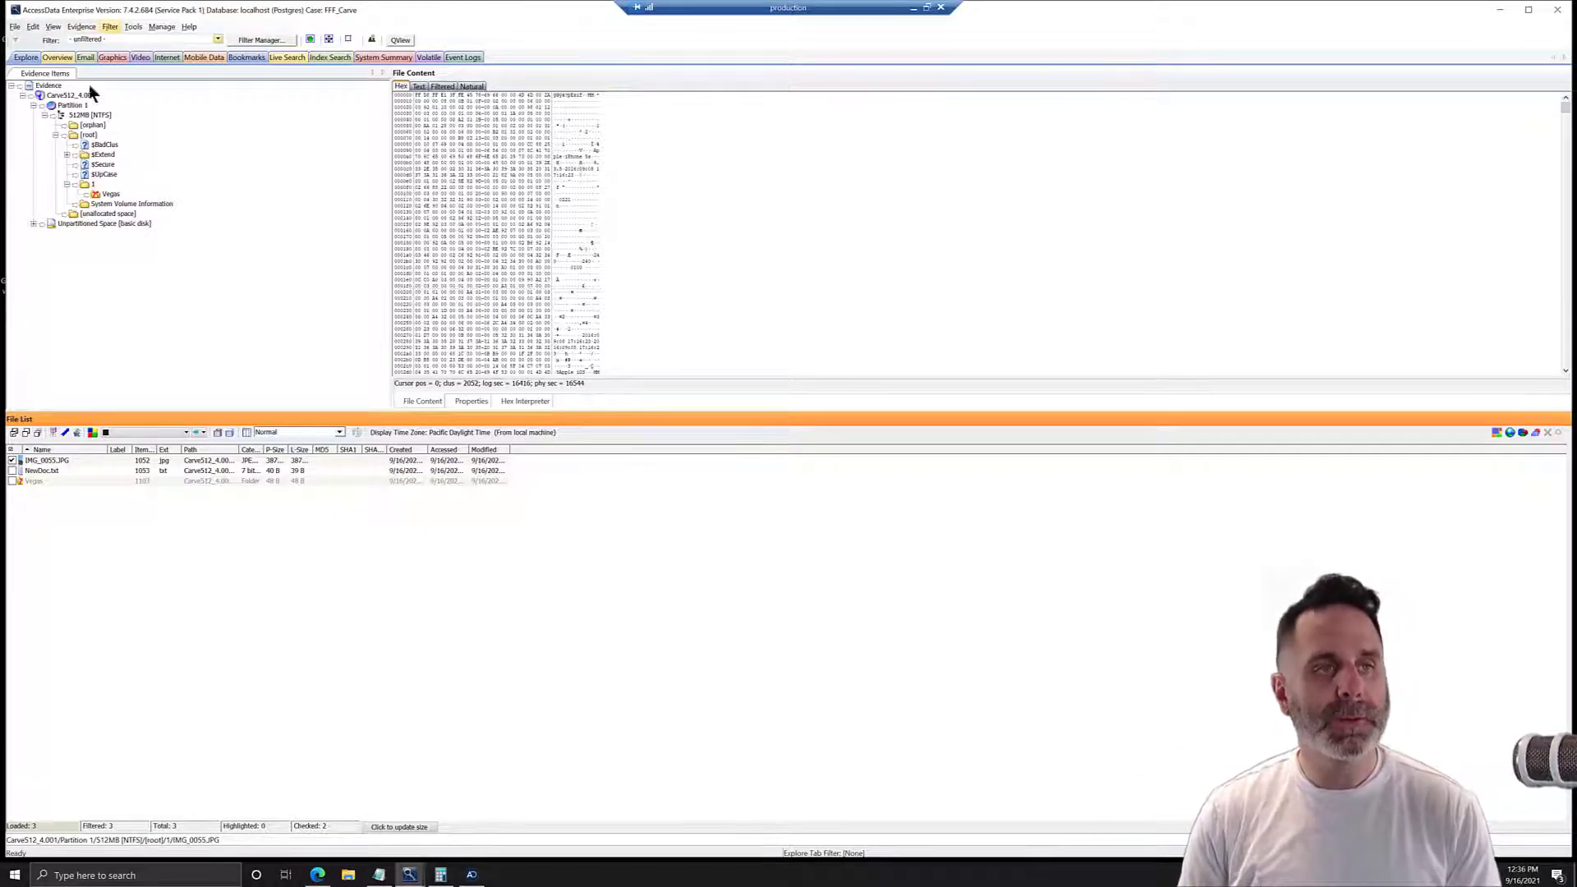
Set up an additional analysis with Data Carve enabled and only JPEG Files selected as the type to carve.
{"action": "left_click", "coordinate": [87, 27]}
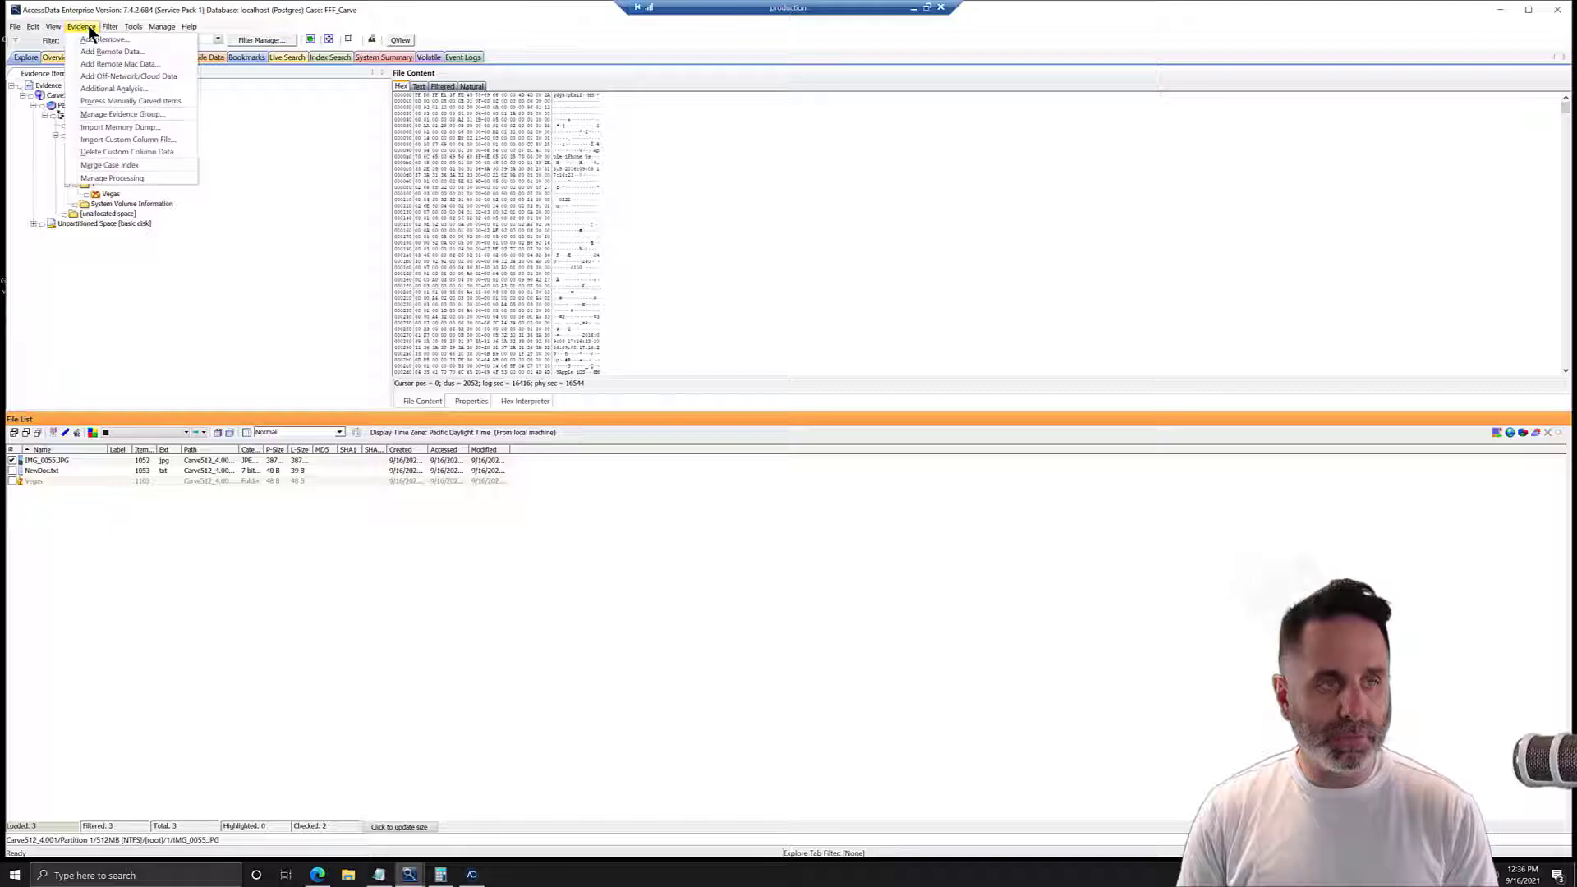
{"action": "left_click", "coordinate": [114, 88]}
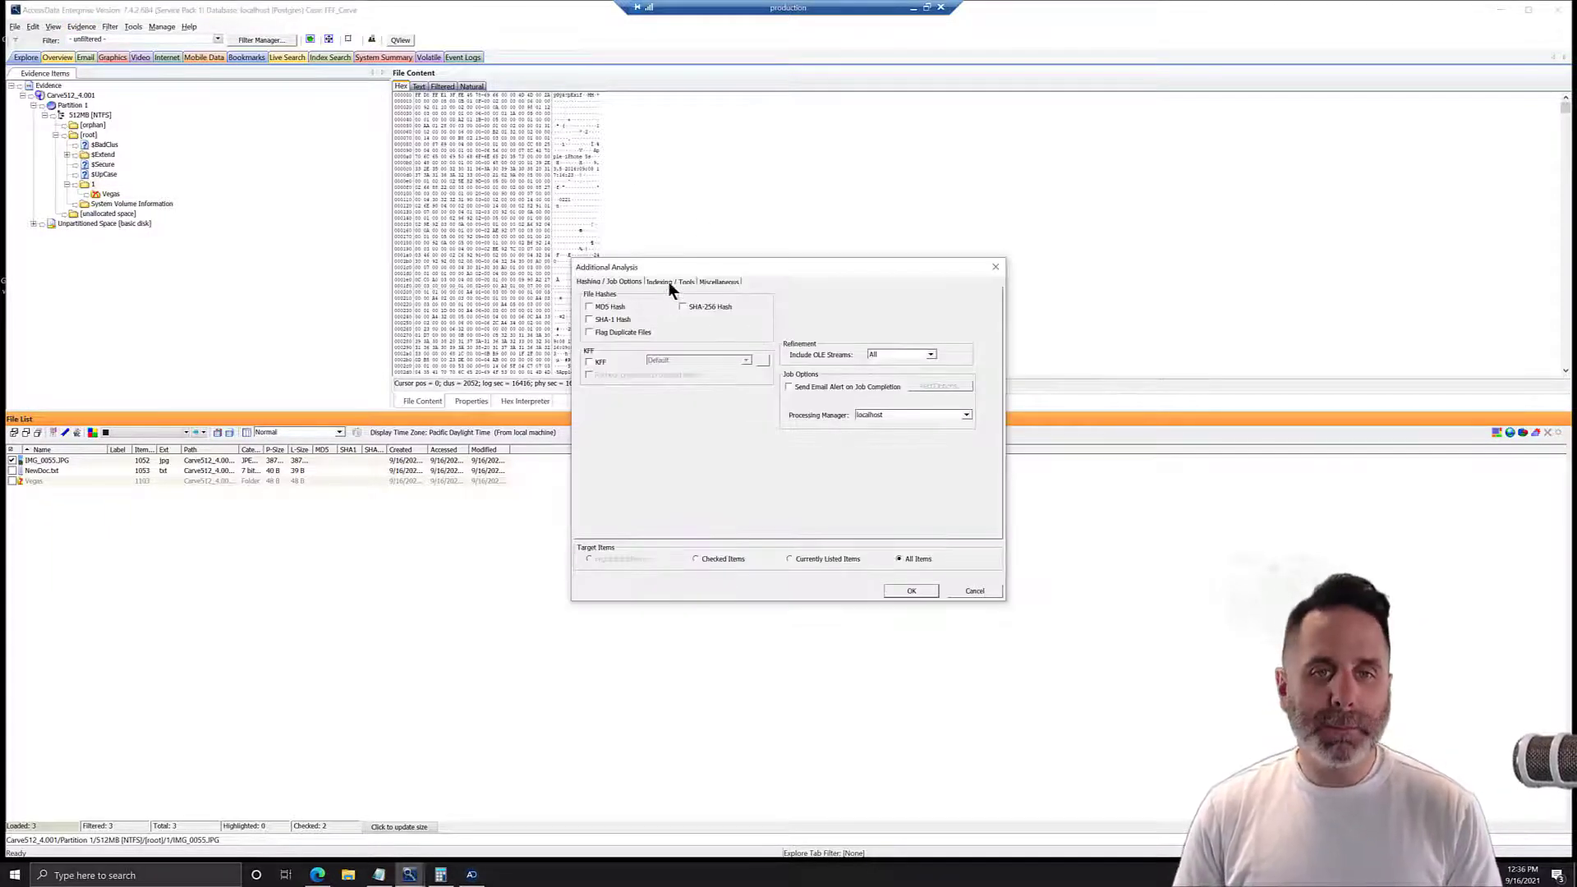
{"action": "left_click", "coordinate": [722, 281]}
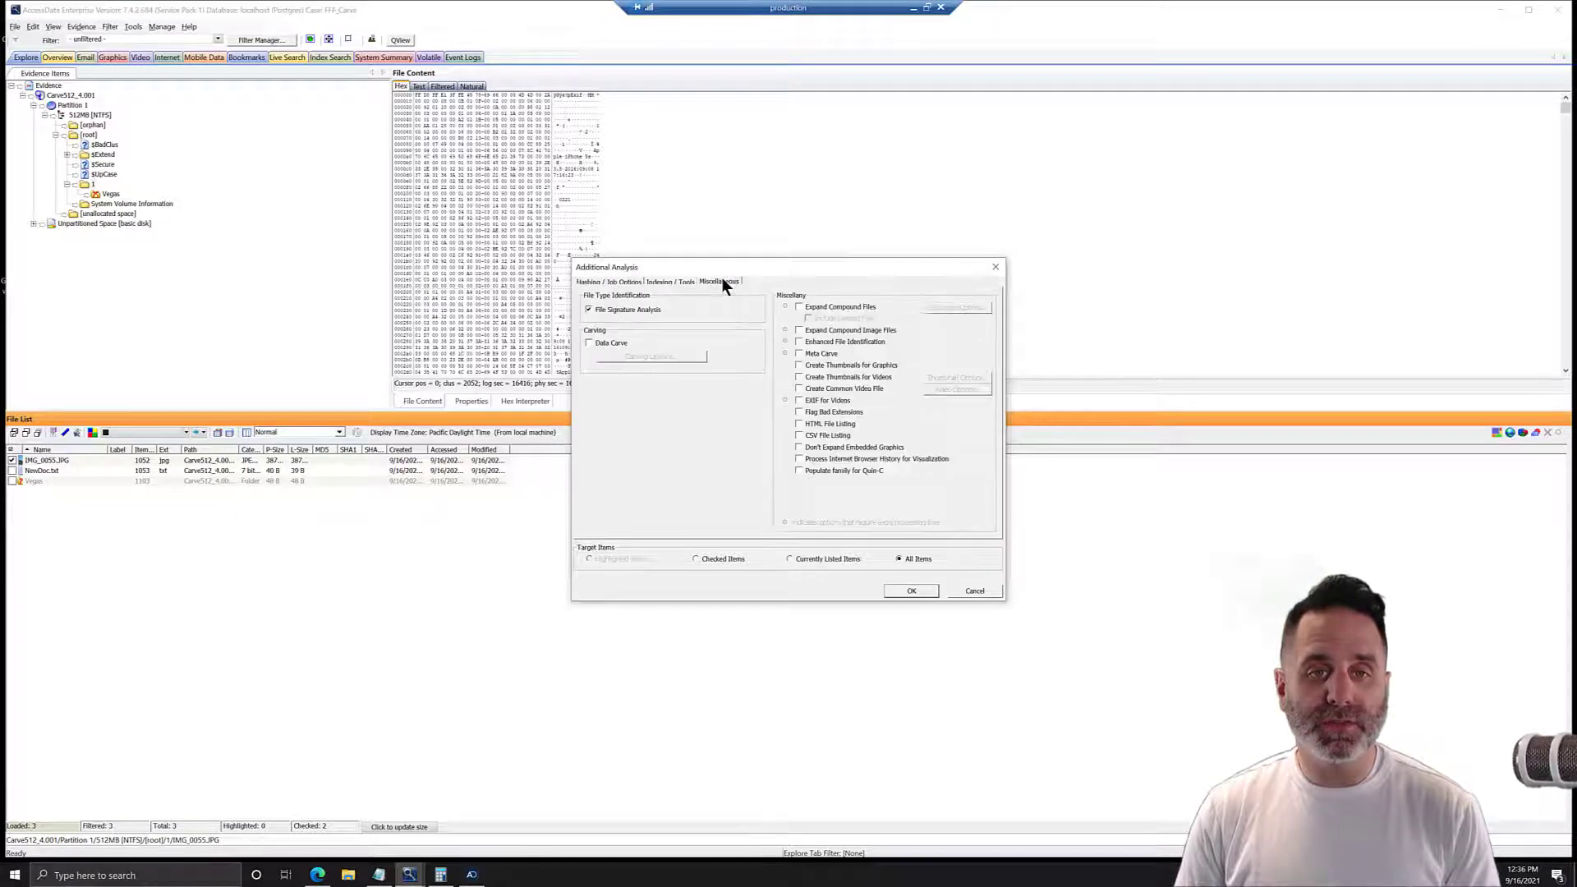
{"action": "left_click", "coordinate": [593, 342]}
{"action": "left_click", "coordinate": [648, 357]}
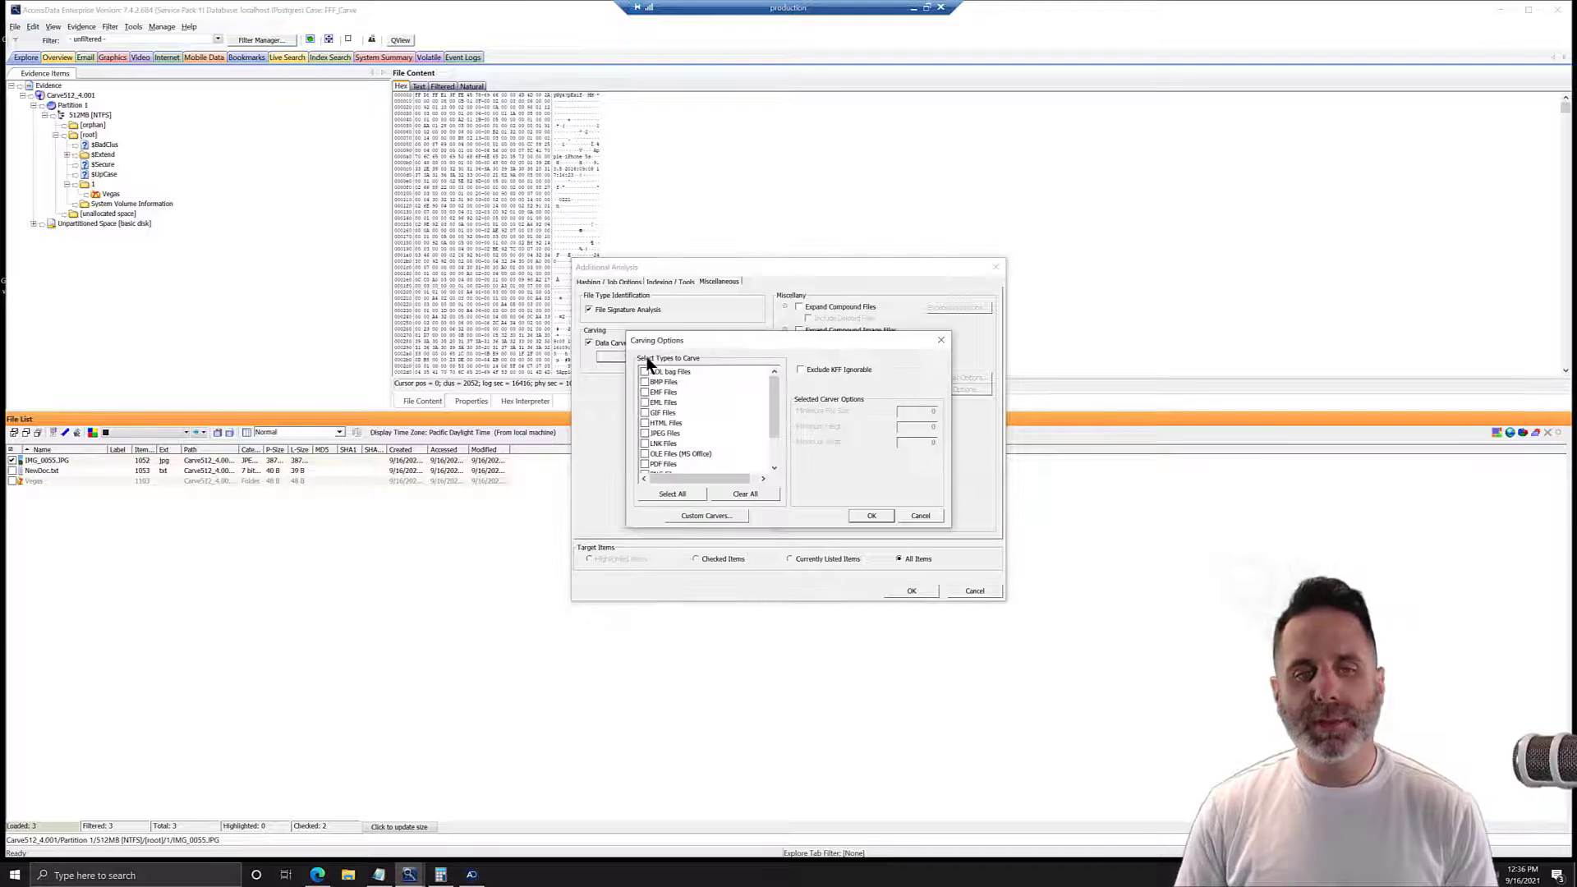
{"action": "left_click", "coordinate": [654, 432]}
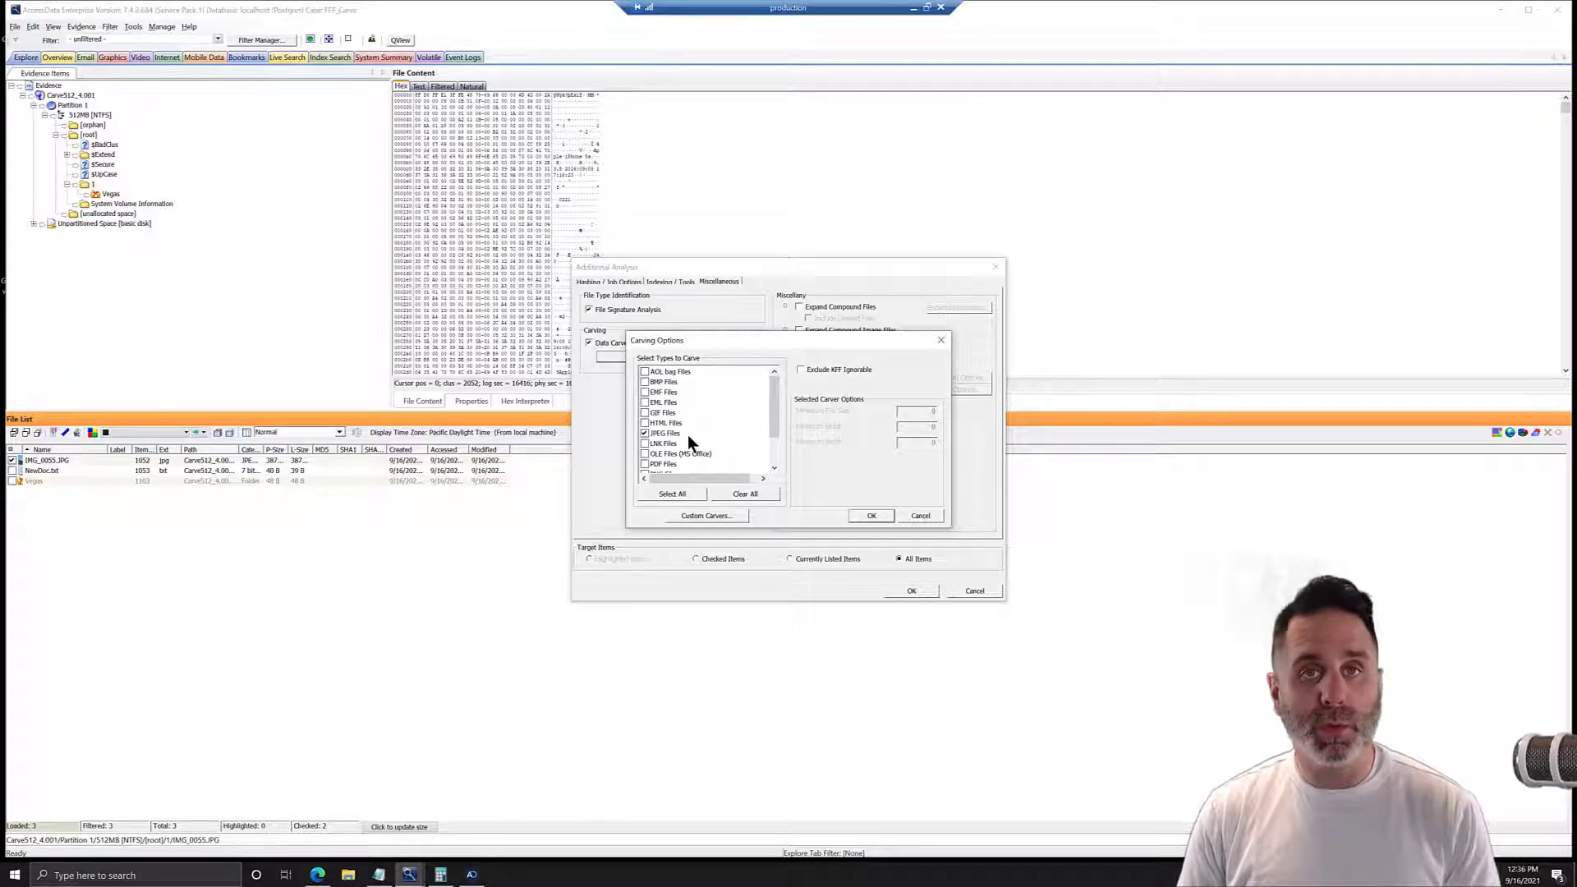
{"action": "left_click", "coordinate": [877, 516]}
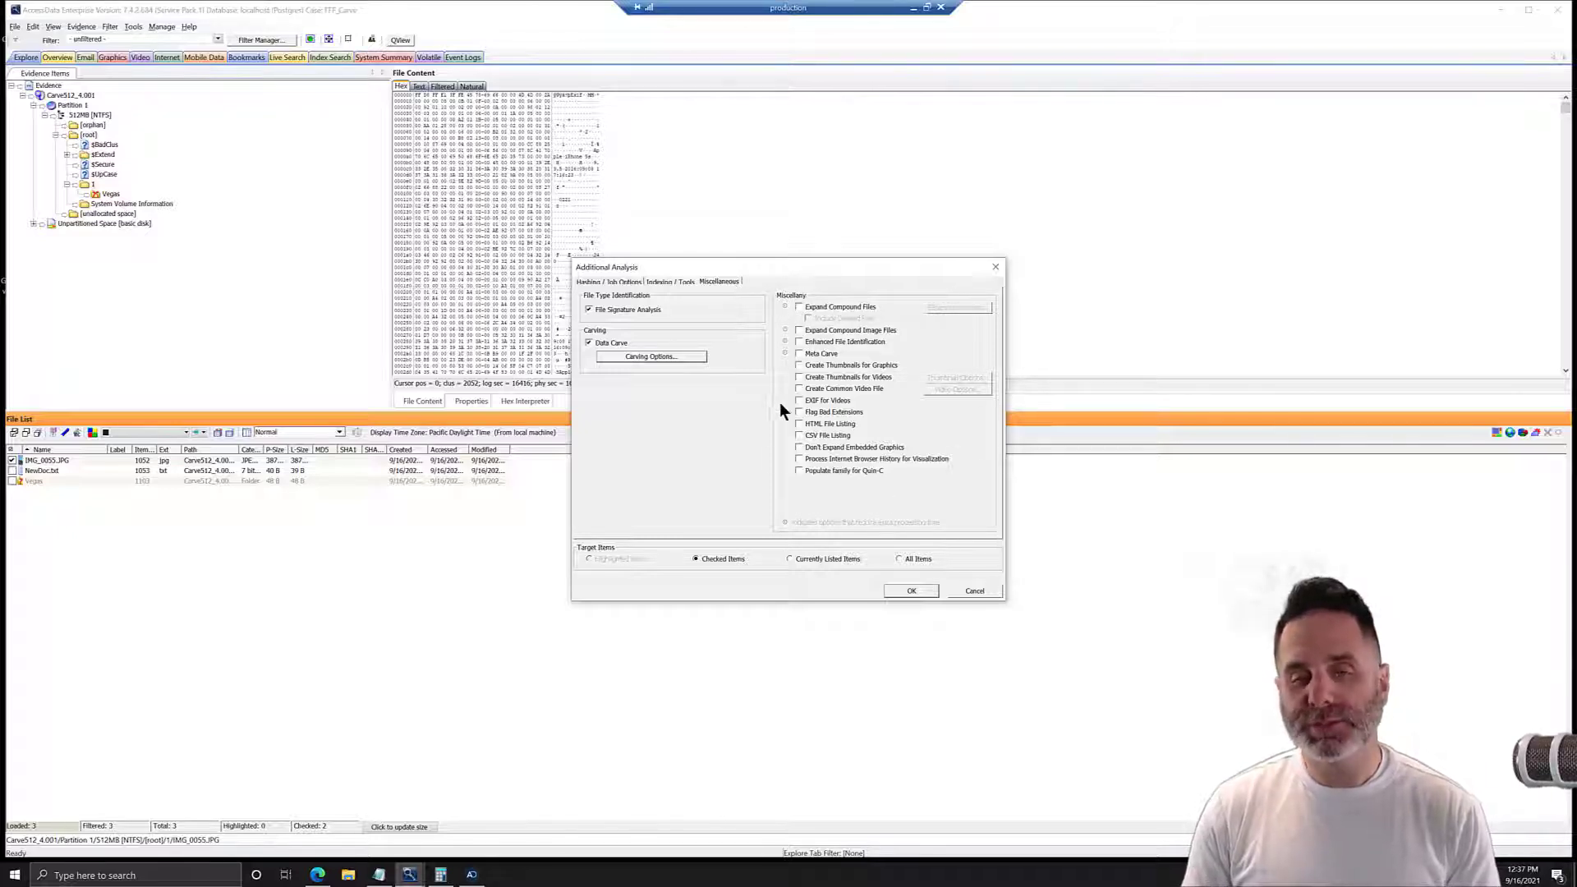
Review the remaining analysis options, run the additional analysis on Checked Items, and close the processing status window once the job finishes.
{"action": "left_click", "coordinate": [654, 279]}
{"action": "left_click", "coordinate": [718, 282]}
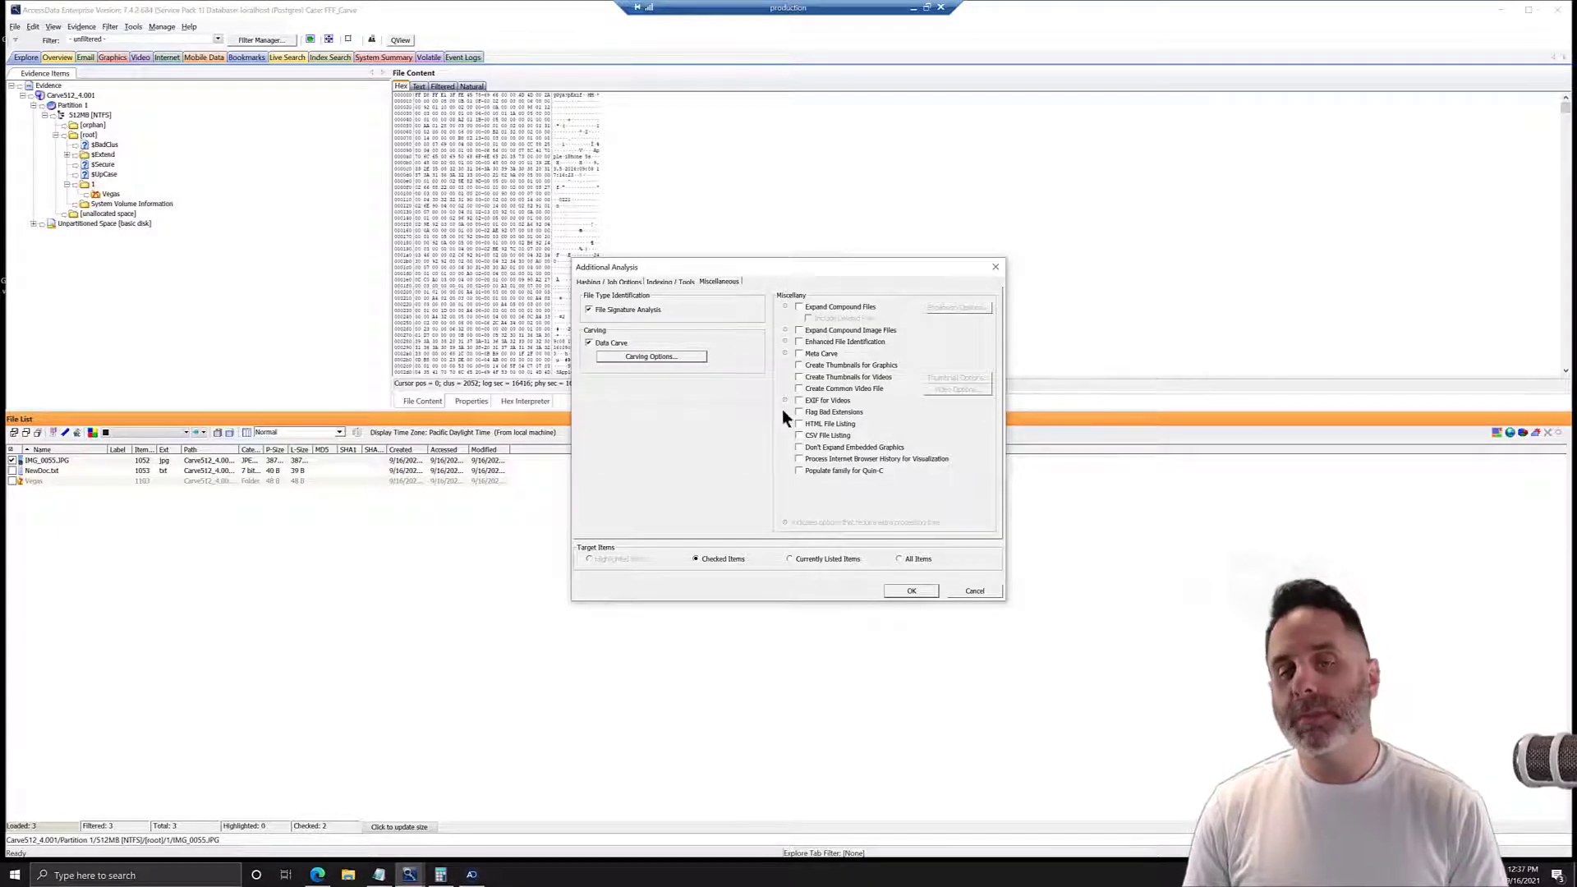
{"action": "left_click", "coordinate": [668, 280]}
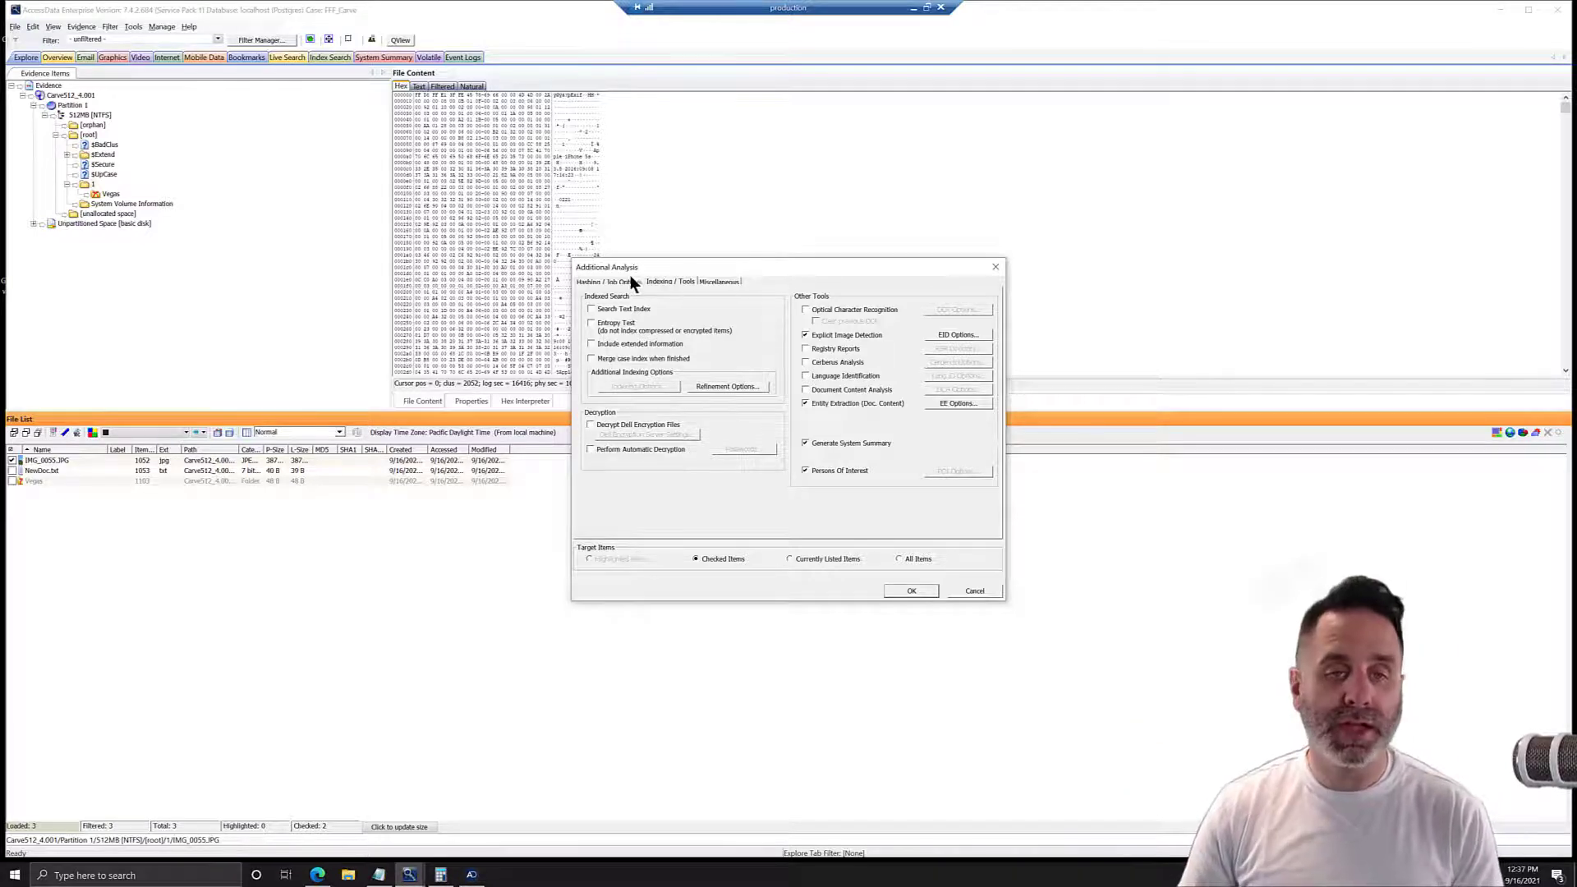
{"action": "left_click", "coordinate": [608, 280]}
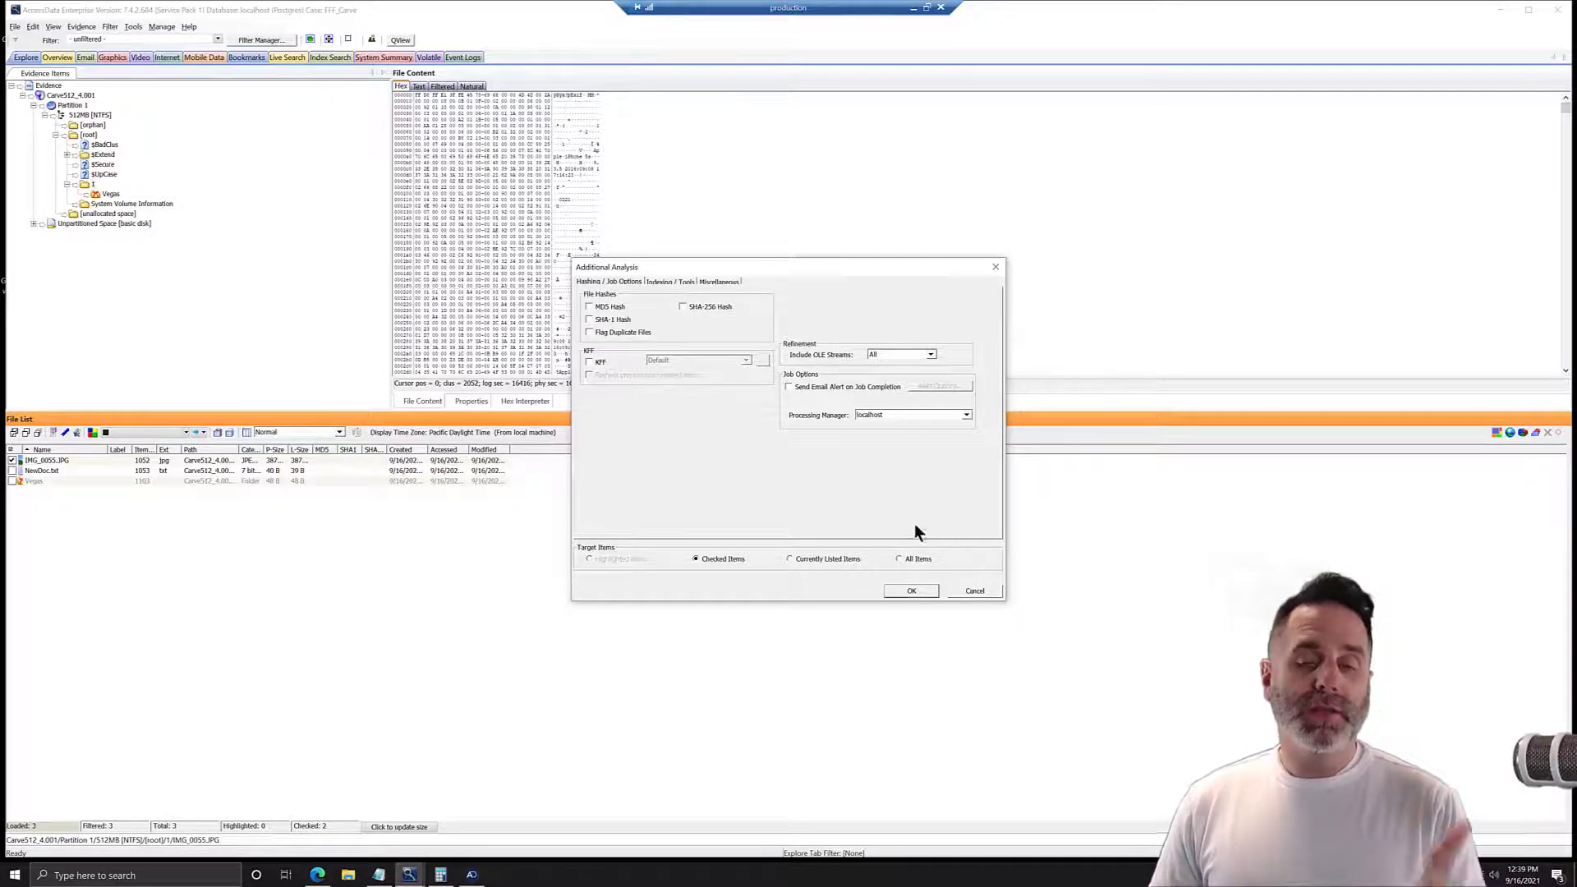
{"action": "left_click", "coordinate": [911, 589]}
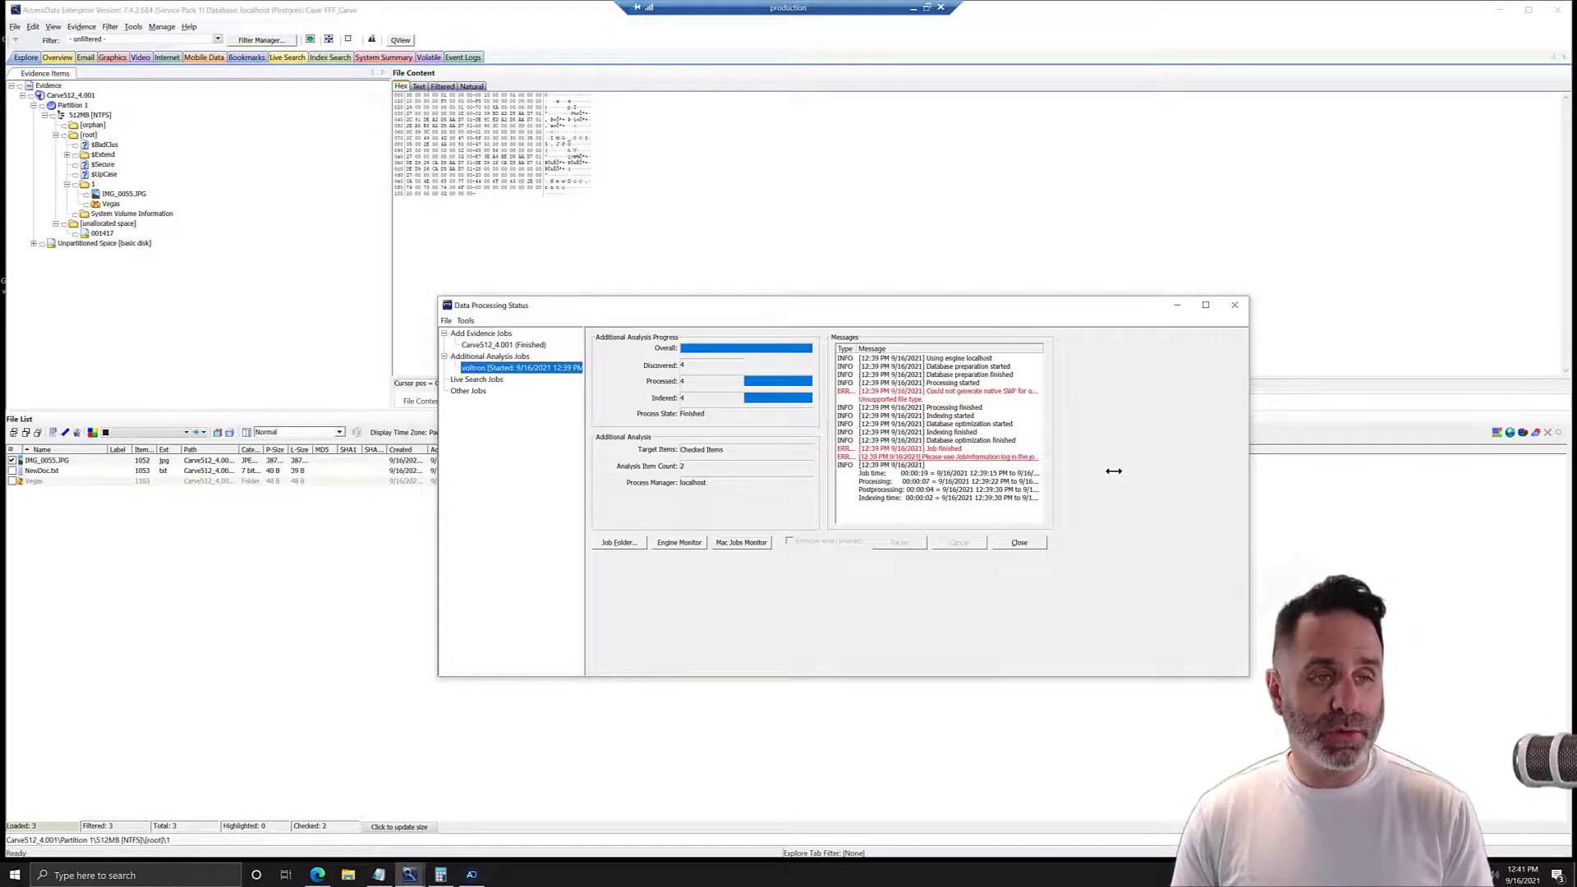
{"action": "left_click", "coordinate": [1018, 542]}
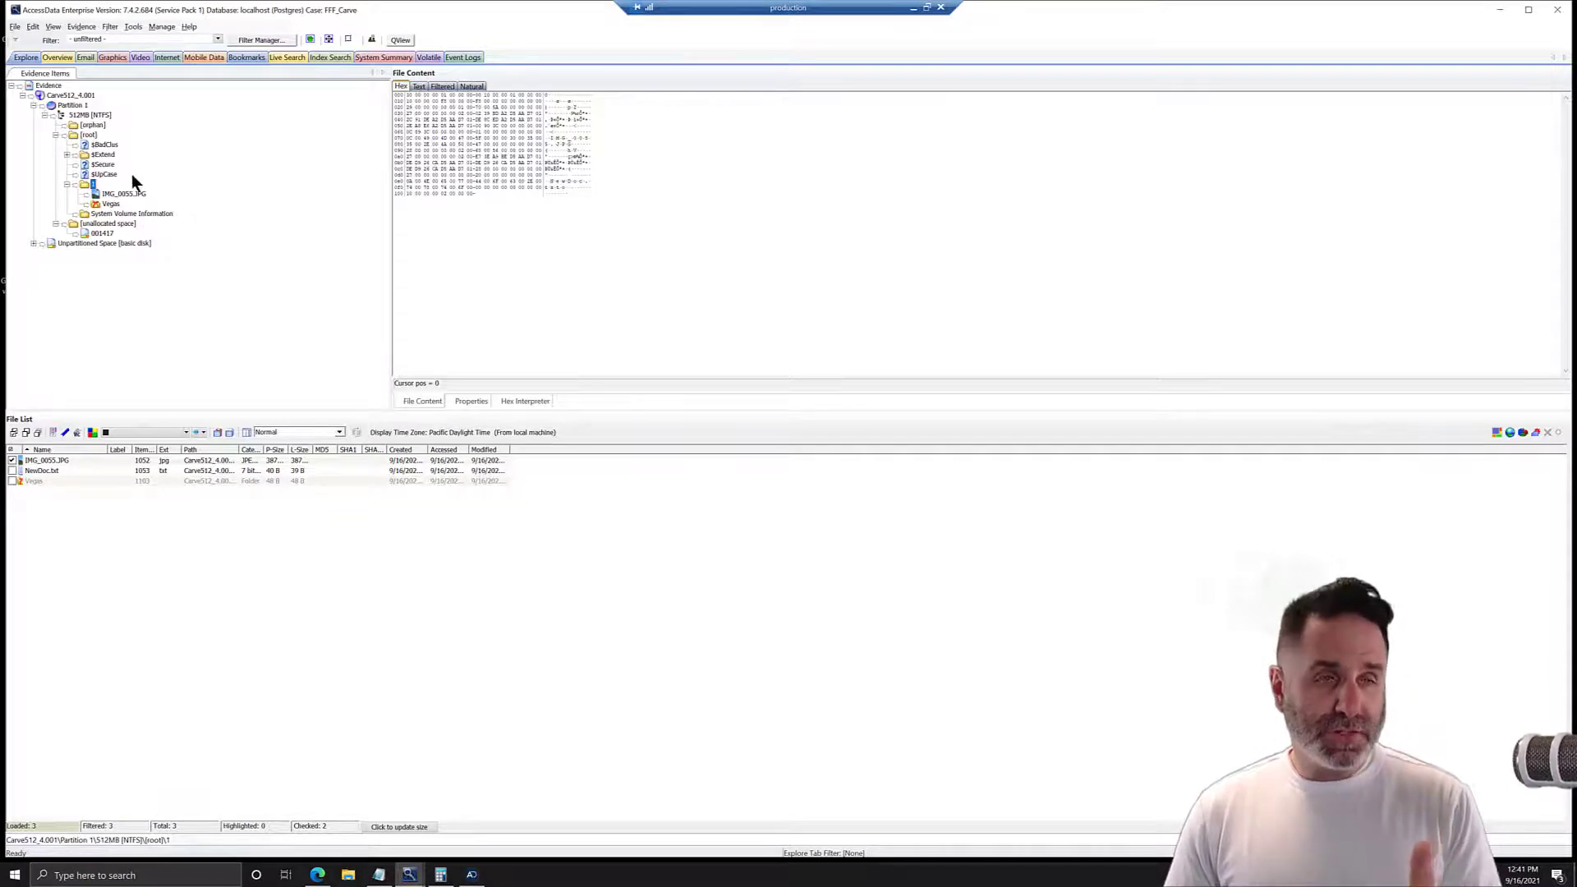
View IMG_0055.JPG in natural view, plus the JPEG files carved from it and from unallocated space item 001417.
{"action": "left_click", "coordinate": [63, 460]}
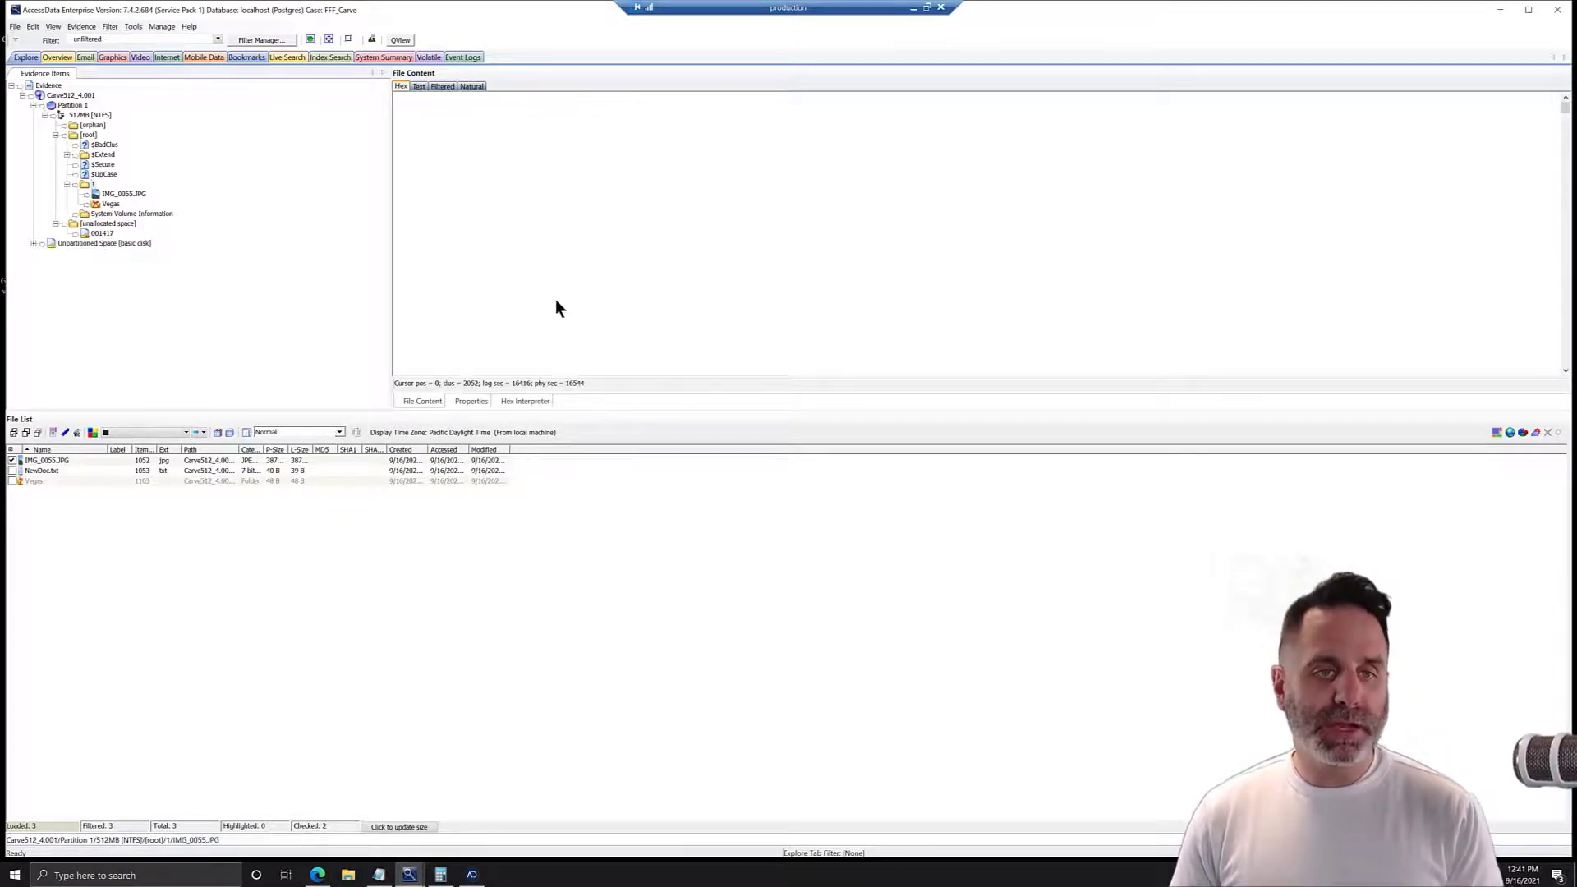
{"action": "left_click", "coordinate": [471, 86]}
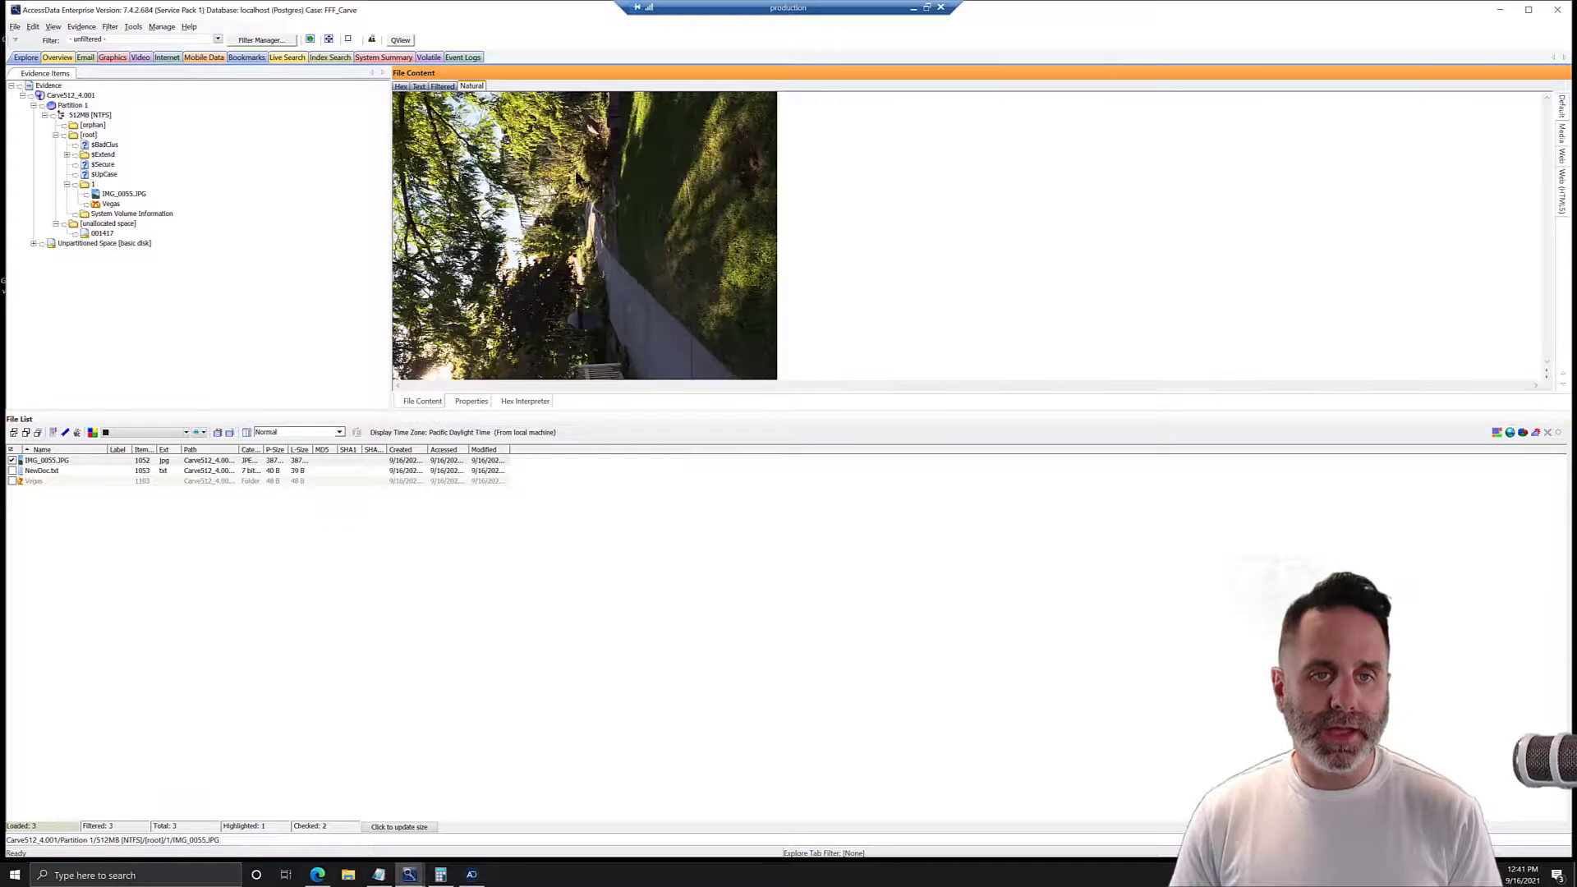
{"action": "left_click", "coordinate": [119, 194]}
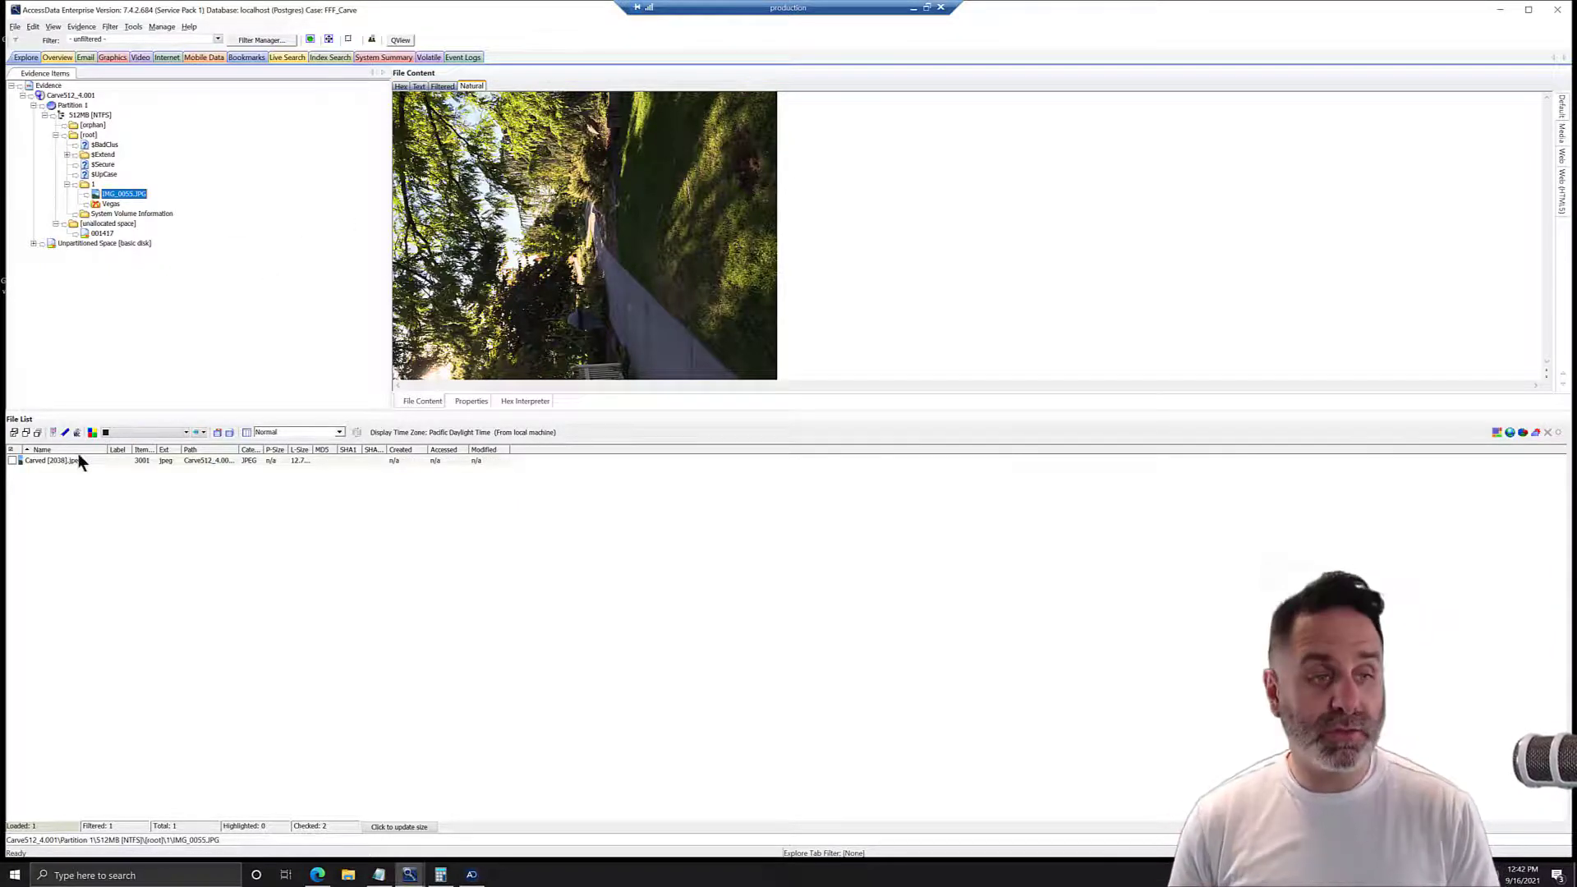
{"action": "left_click", "coordinate": [46, 460]}
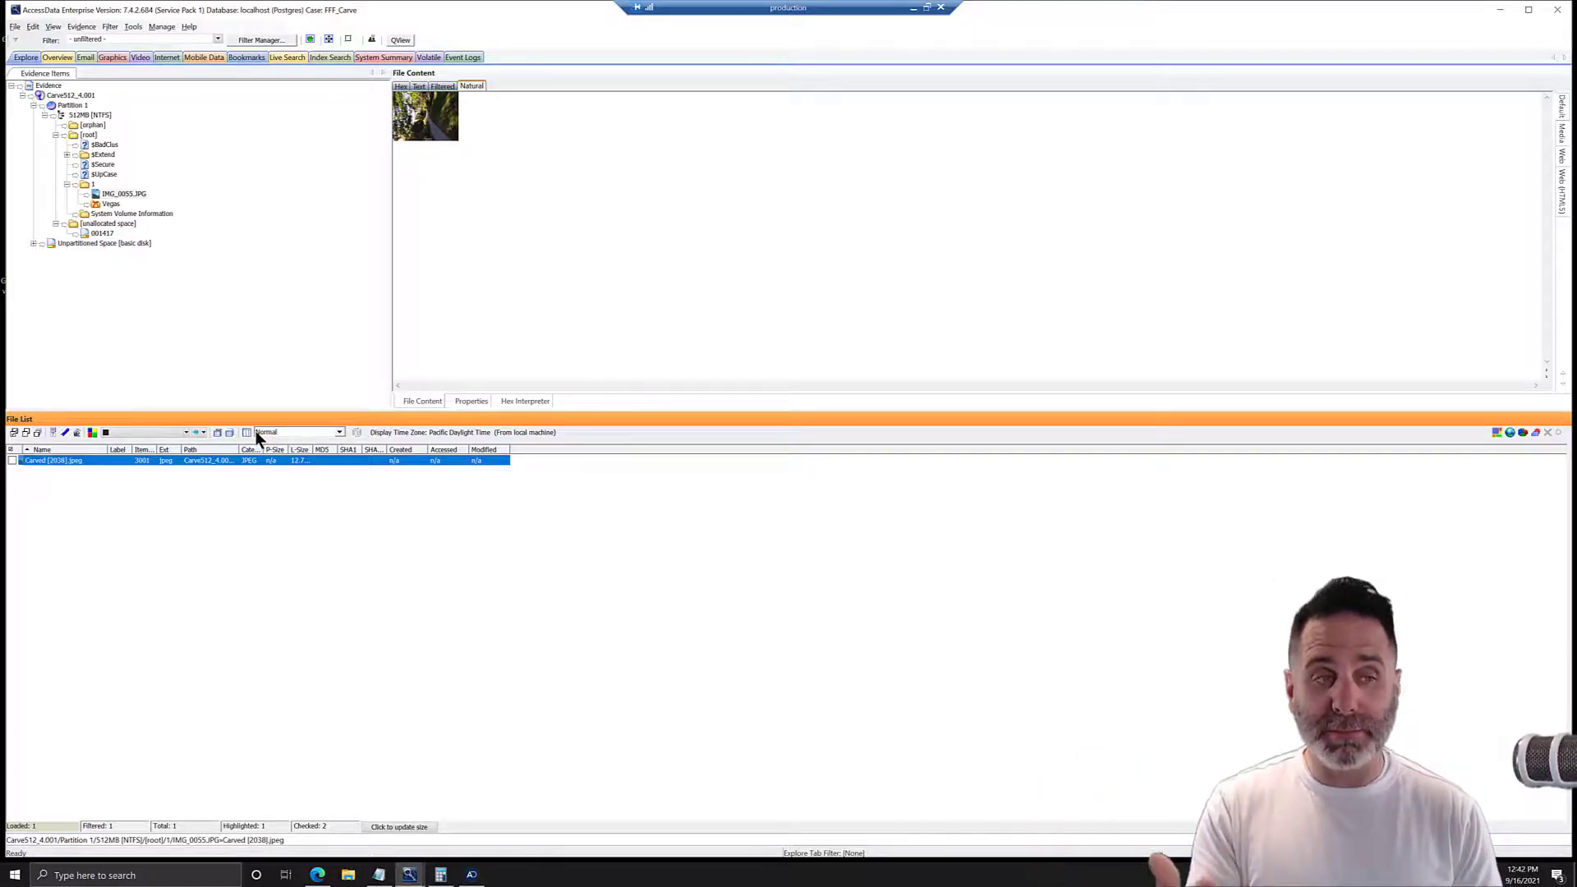
{"action": "left_click", "coordinate": [97, 233]}
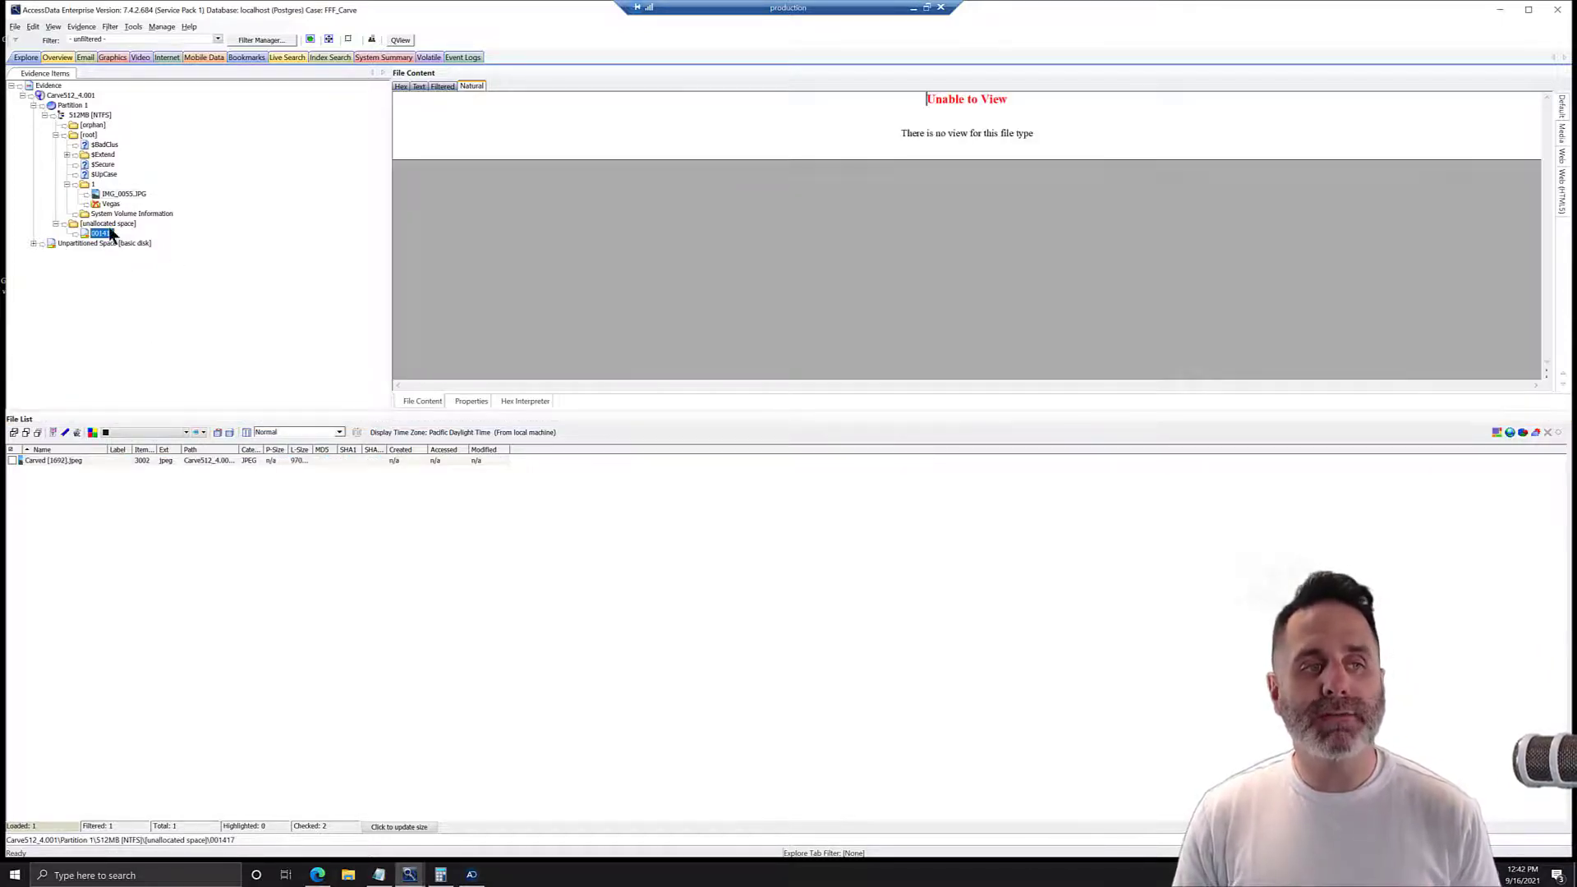
{"action": "left_click", "coordinate": [61, 461]}
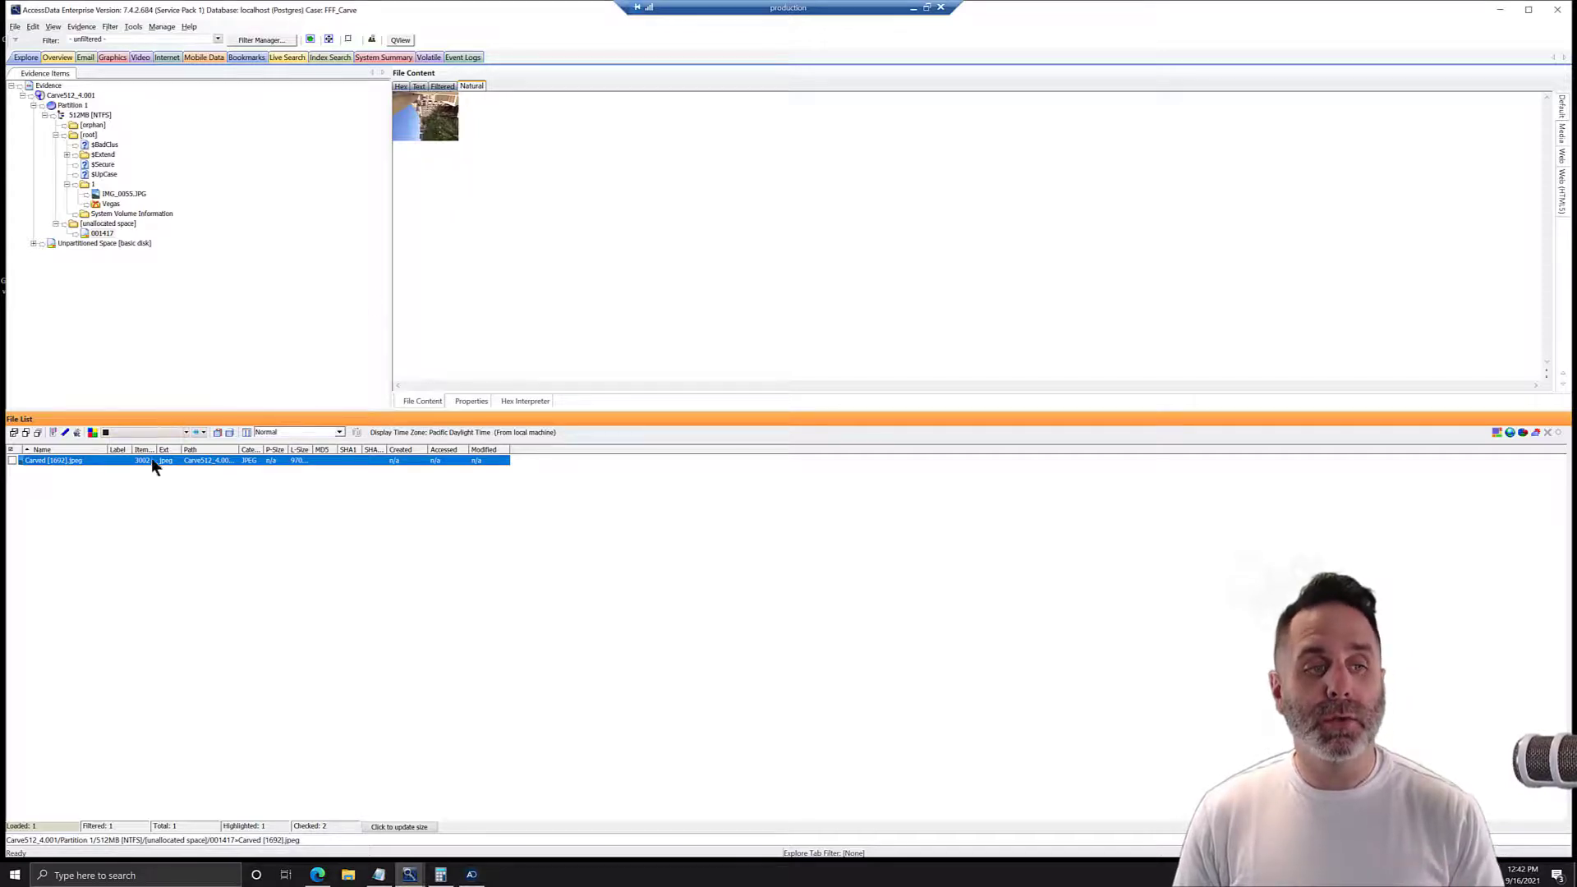
Find the JPEG carved from item 001417 on disk, examine the surrounding hex data, and close the disk viewer.
{"action": "right_click", "coordinate": [97, 466]}
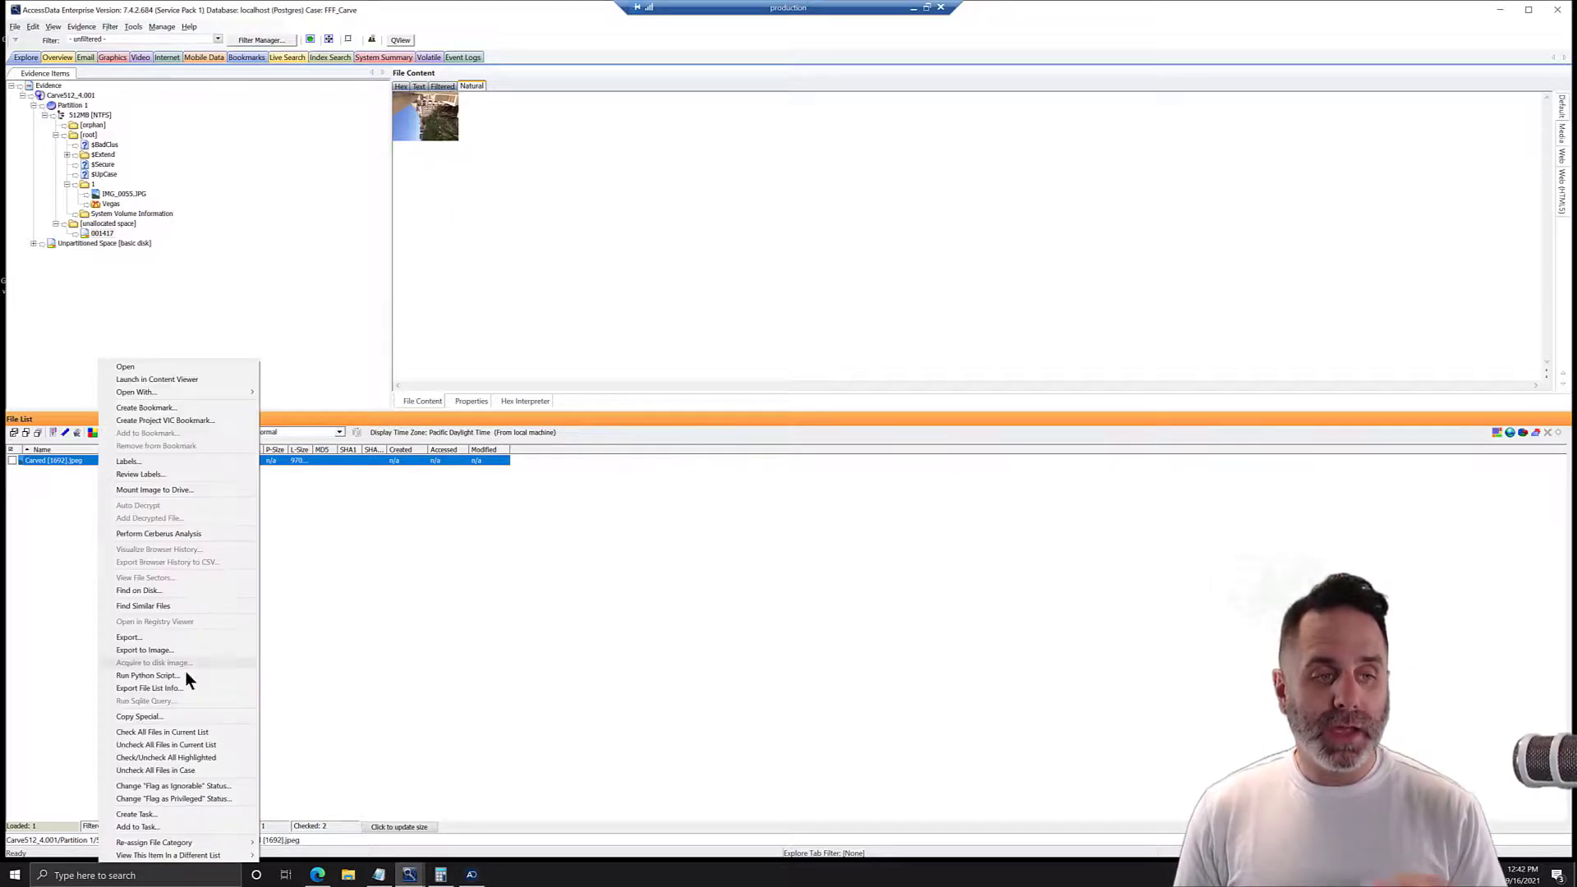
{"action": "left_click", "coordinate": [179, 591]}
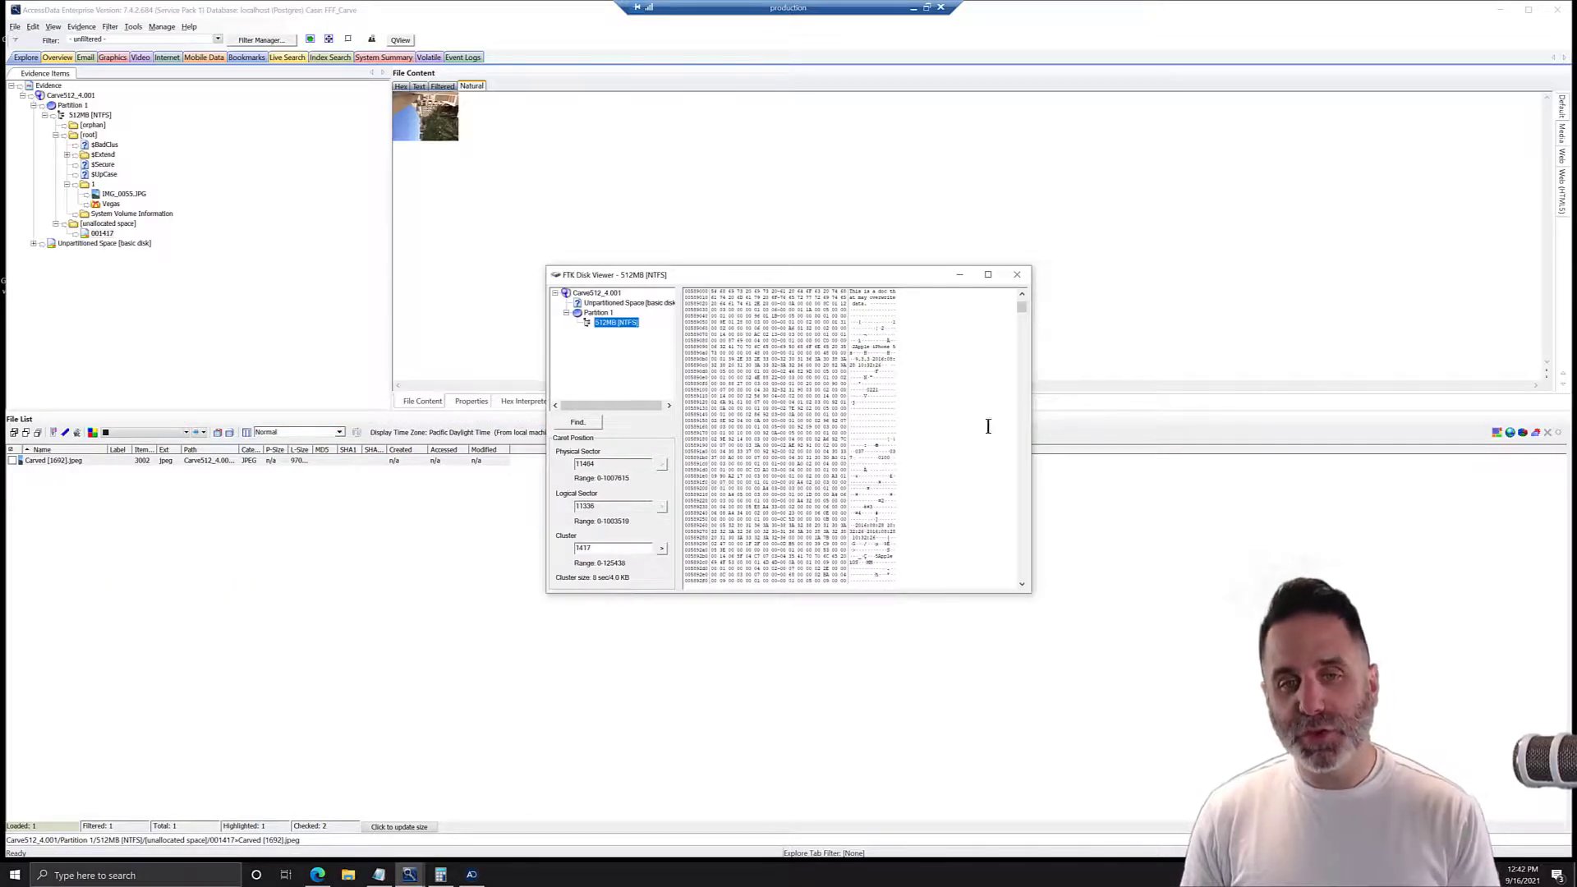
{"action": "scroll", "coordinate": [863, 483], "scroll_direction": "down", "scroll_amount": 4}
{"action": "scroll", "coordinate": [887, 550], "scroll_direction": "down", "scroll_amount": 6}
{"action": "scroll", "coordinate": [878, 537], "scroll_direction": "down", "scroll_amount": 3}
{"action": "scroll", "coordinate": [871, 427], "scroll_direction": "down", "scroll_amount": 3}
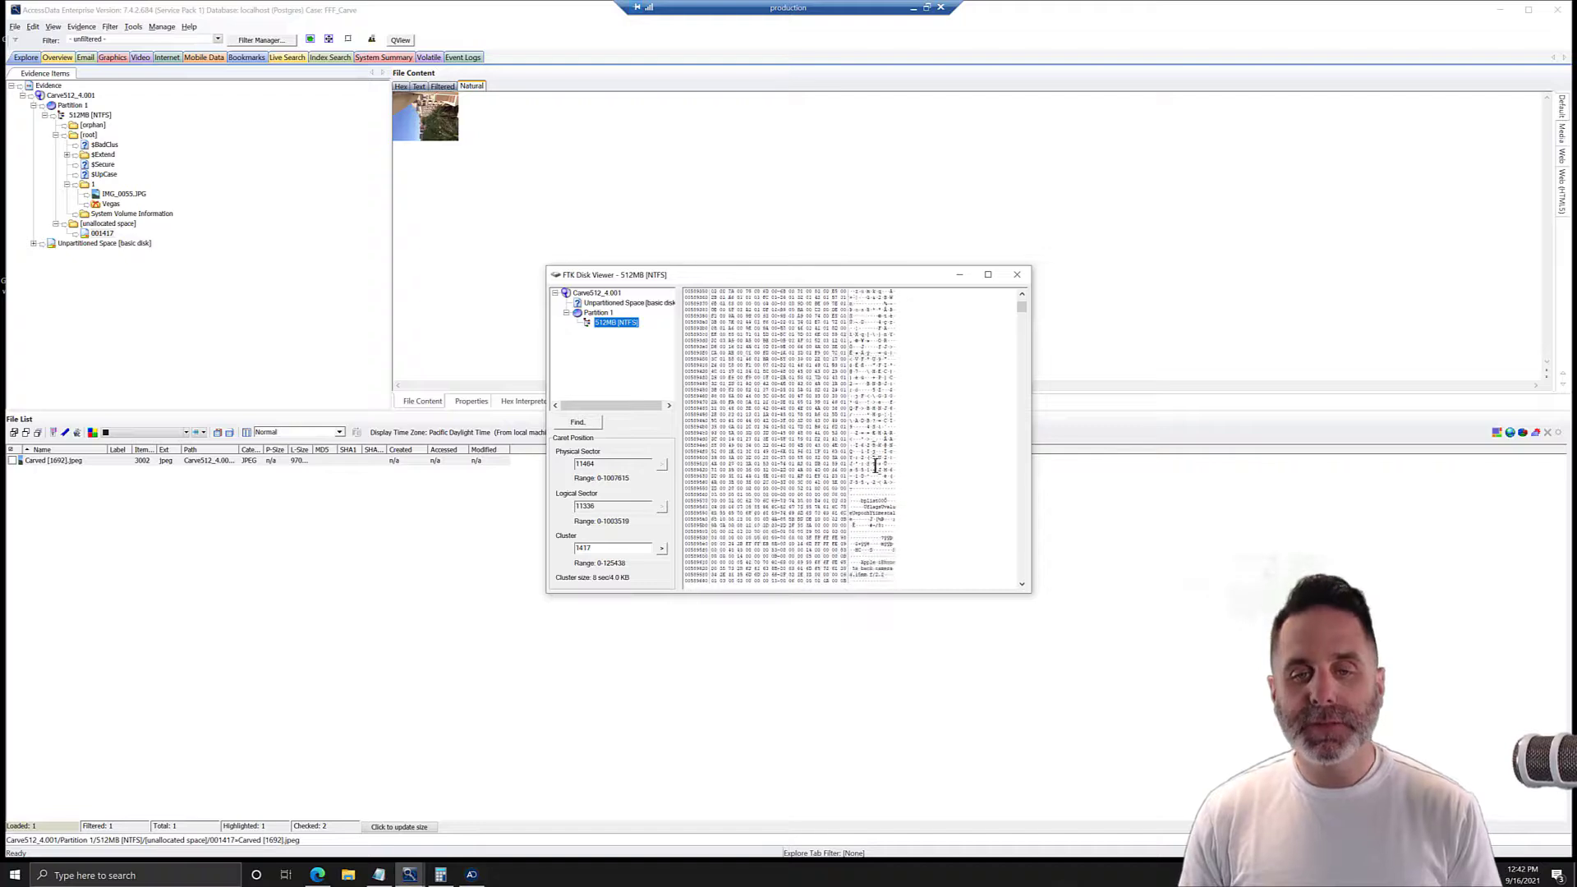
{"action": "scroll", "coordinate": [871, 421], "scroll_direction": "up", "scroll_amount": 6}
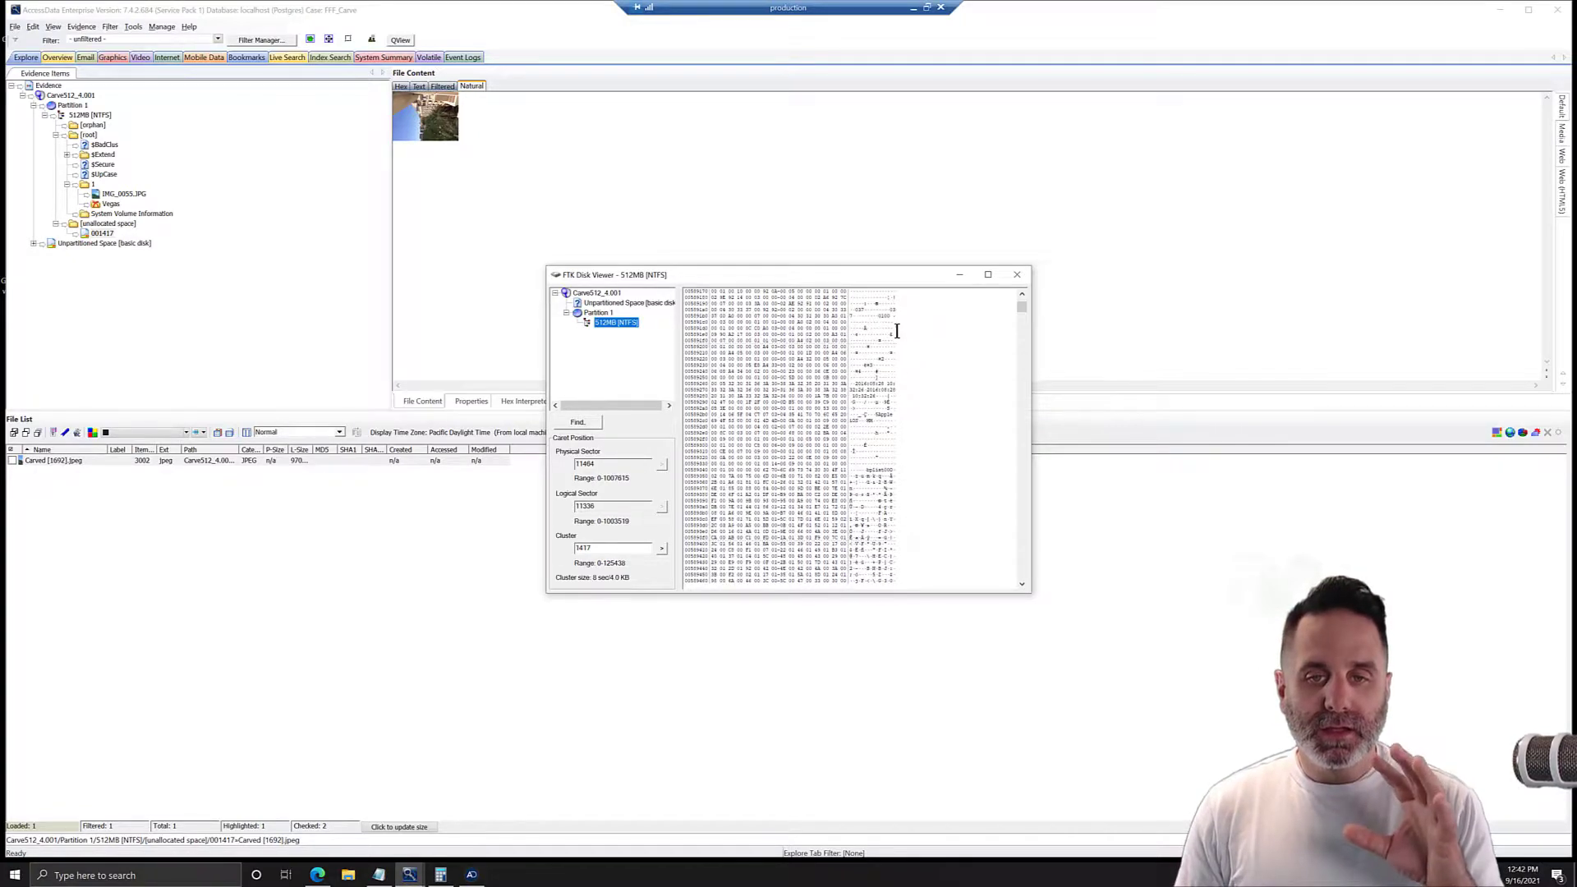
{"action": "scroll", "coordinate": [896, 379], "scroll_direction": "up", "scroll_amount": 4}
{"action": "scroll", "coordinate": [896, 378], "scroll_direction": "up", "scroll_amount": 8}
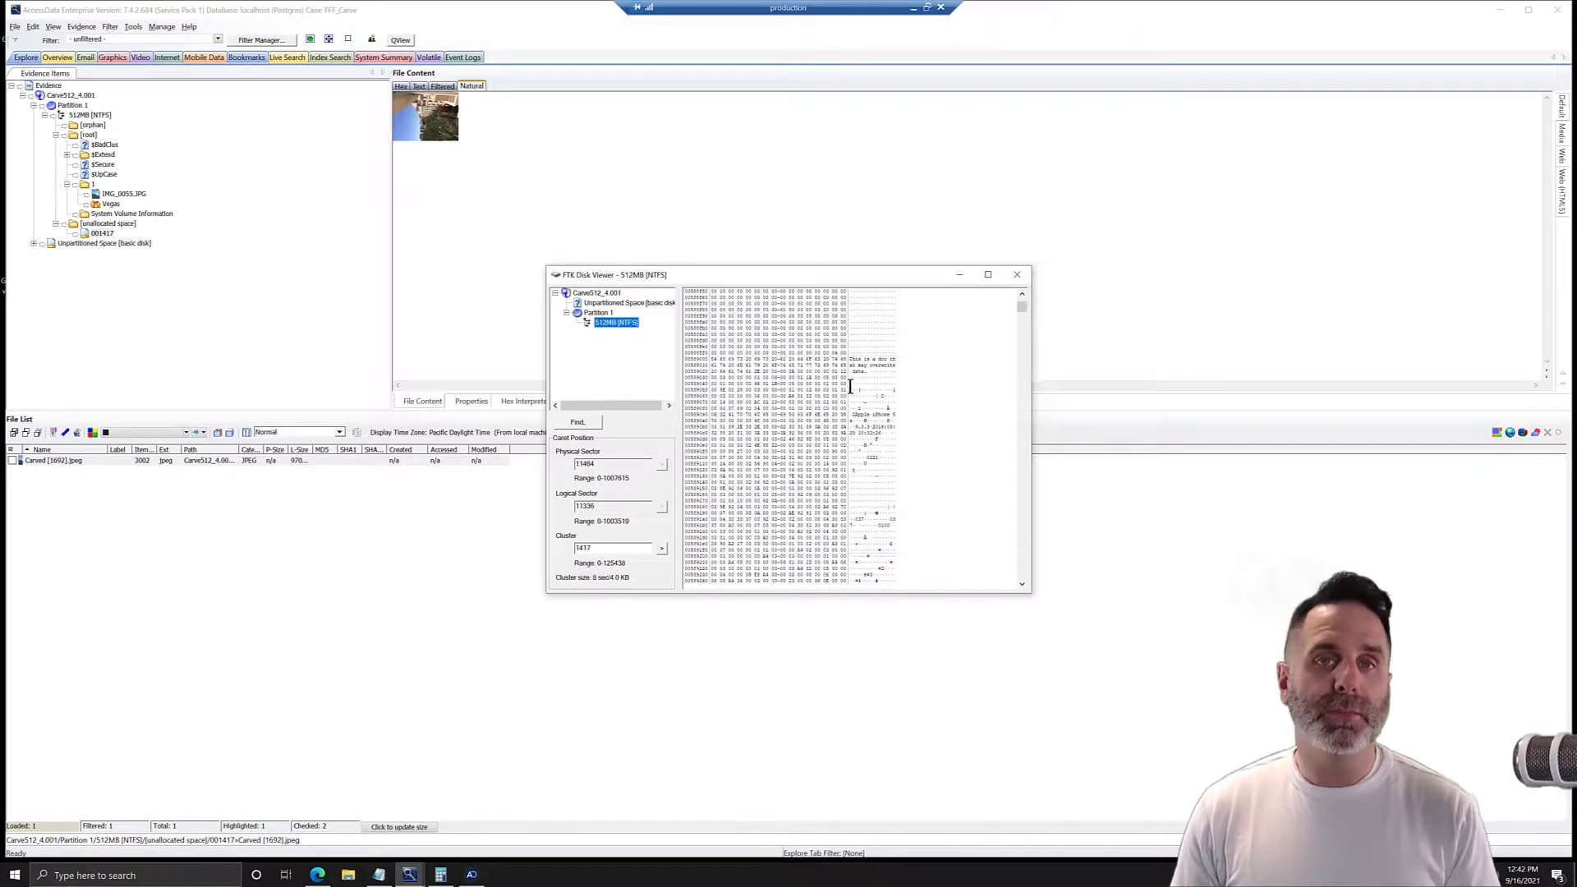
{"action": "scroll", "coordinate": [891, 373], "scroll_direction": "up", "scroll_amount": 1}
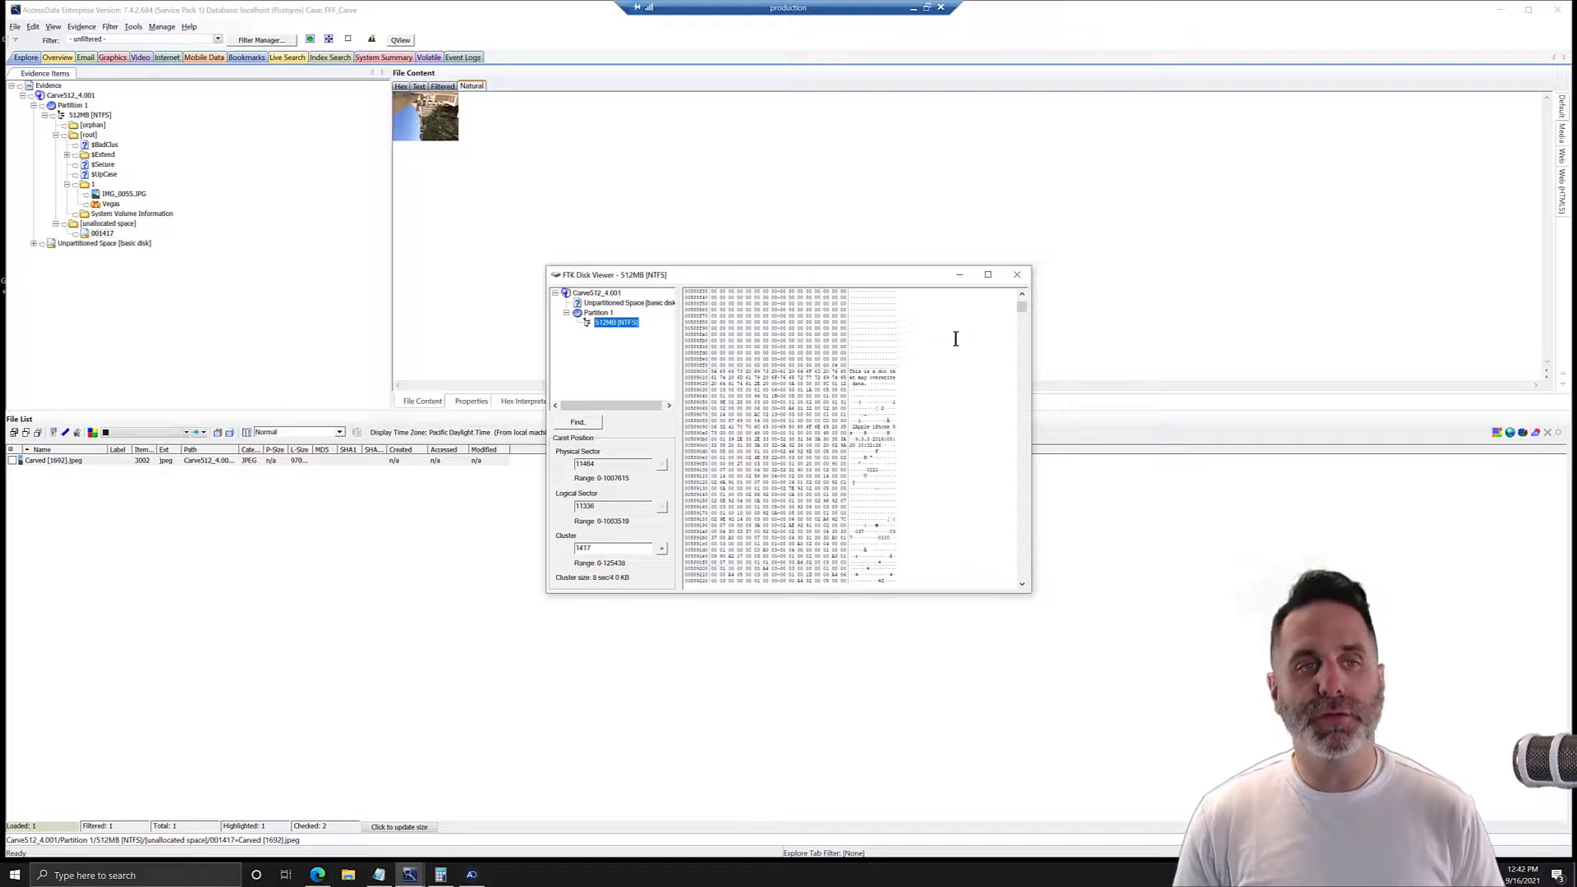
{"action": "left_click", "coordinate": [1018, 274]}
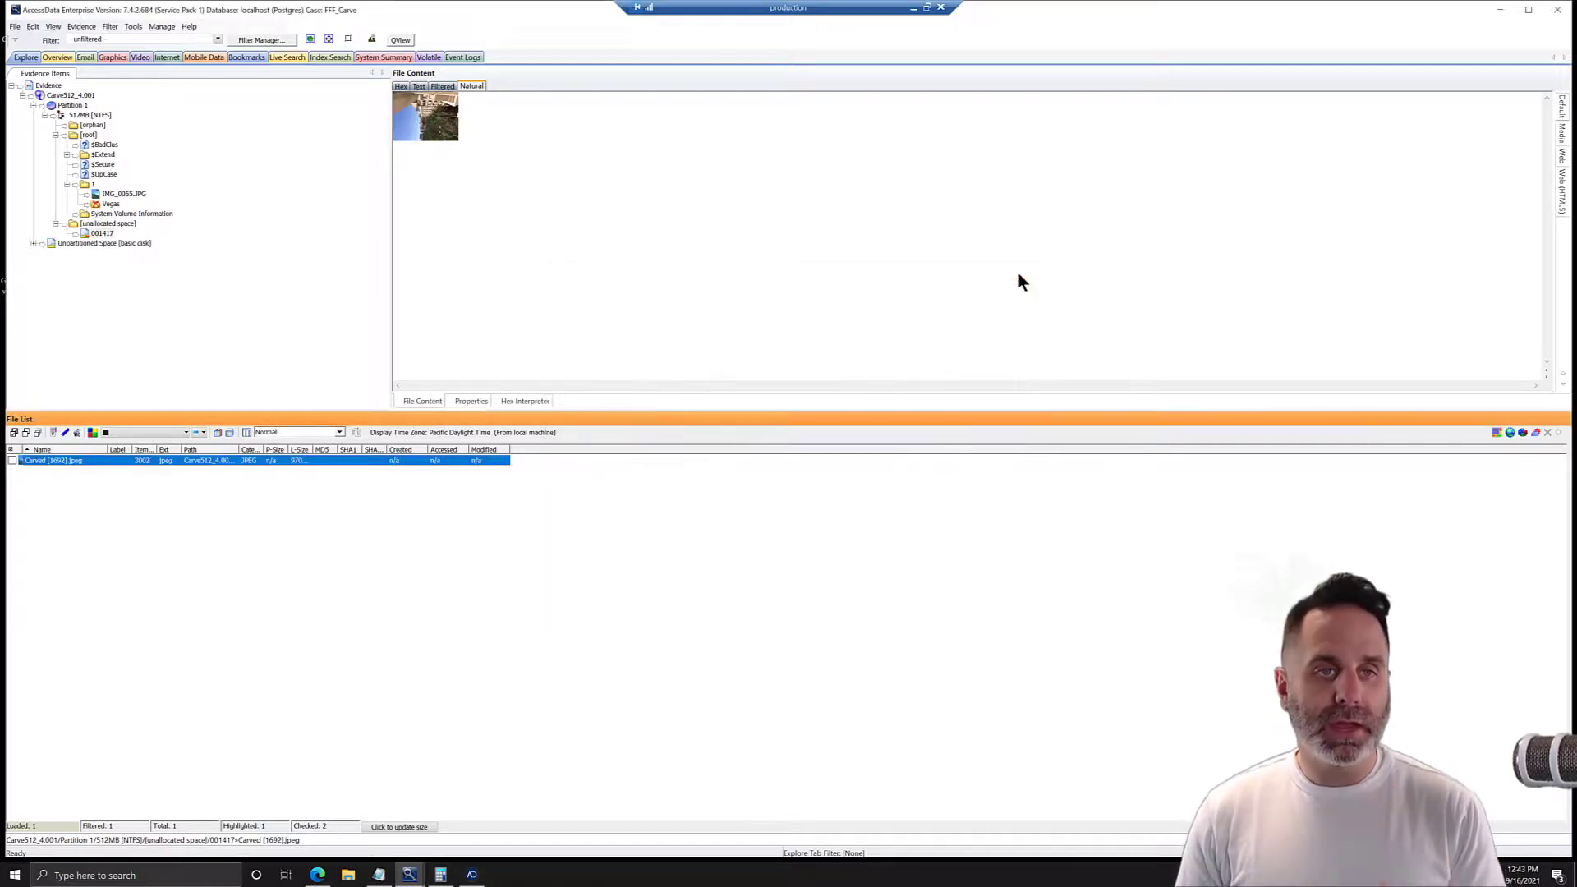